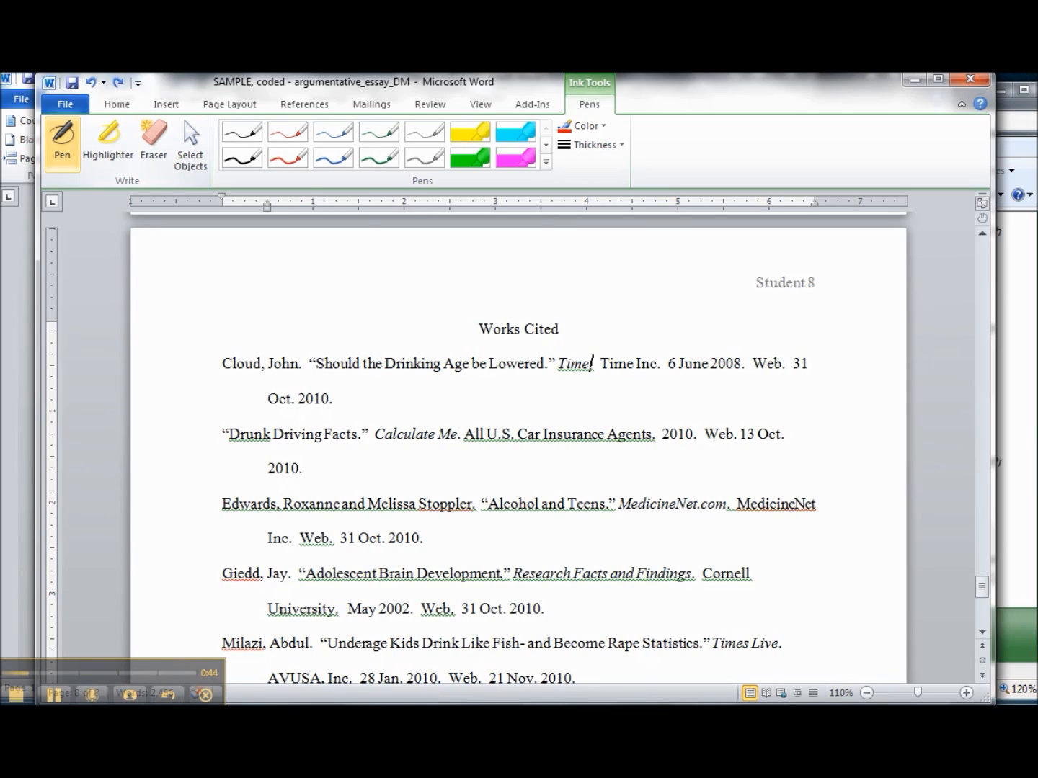
- Circle in red ink the period and space after the author's name and after the title Time in the first citation
key(Escape)
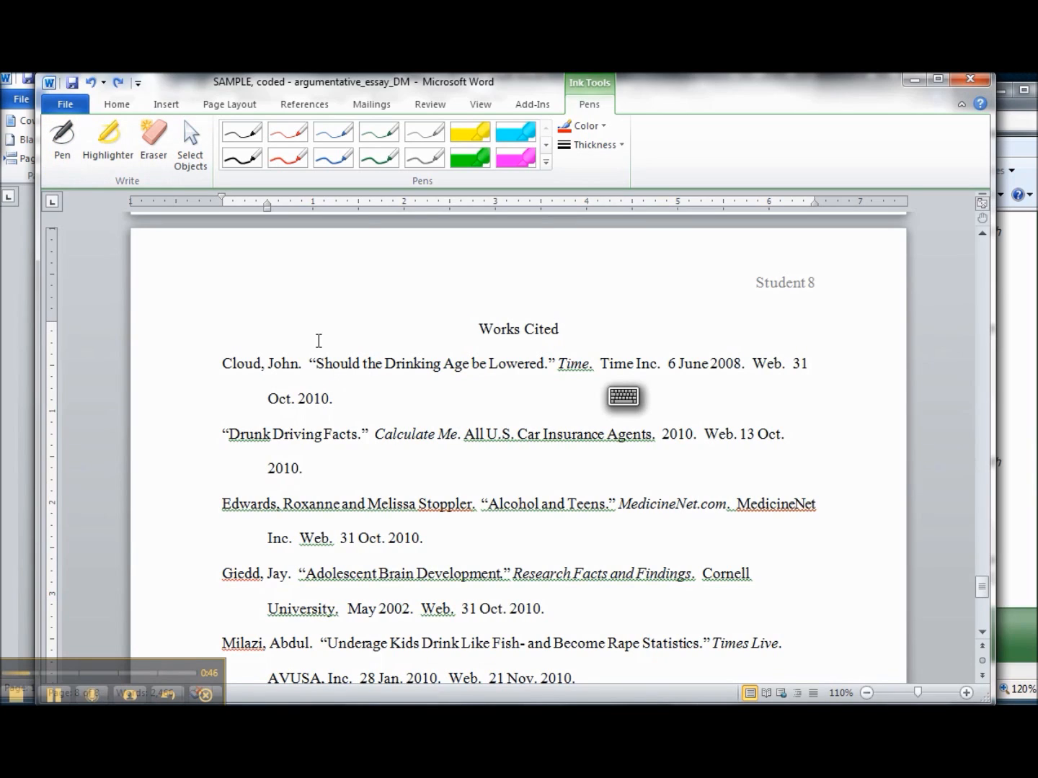
click(74, 129)
mouse_move(286, 363)
mouse_down()
mouse_move(317, 378)
mouse_move(322, 364)
mouse_move(304, 342)
mouse_up()
mouse_move(611, 351)
mouse_down()
mouse_move(618, 370)
mouse_move(613, 348)
mouse_up()
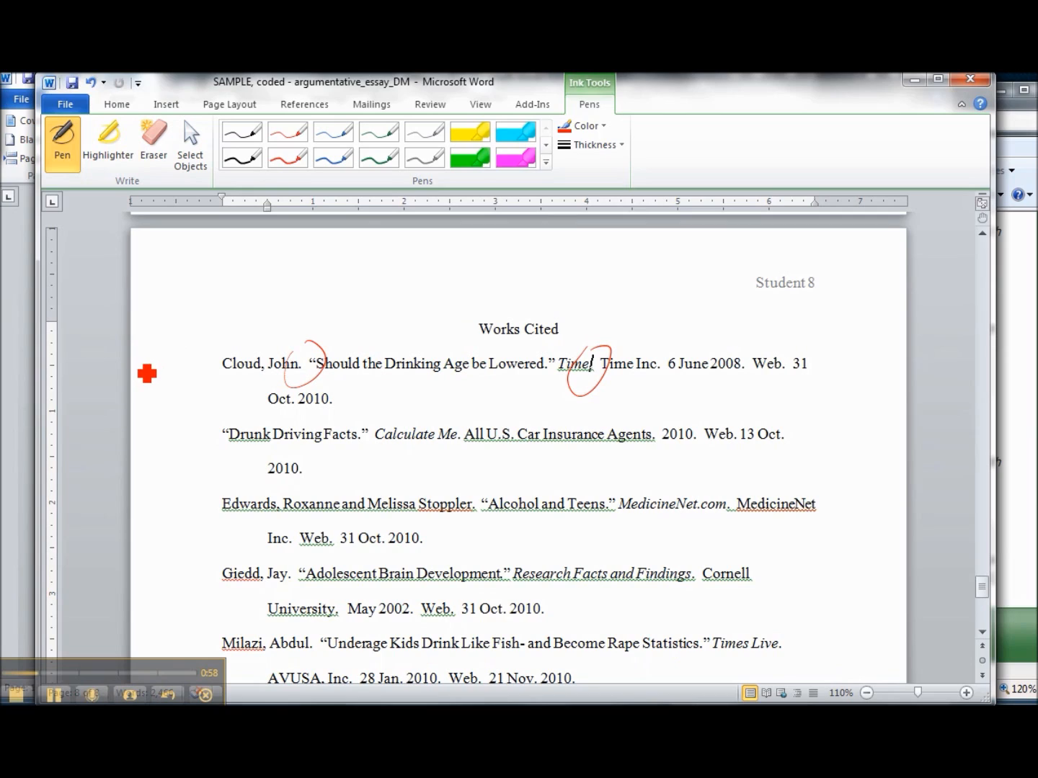
- Draw red ink lines across the left and right margins beside the first citation and the top margin above the Works Cited heading
drag(138, 373, 229, 374)
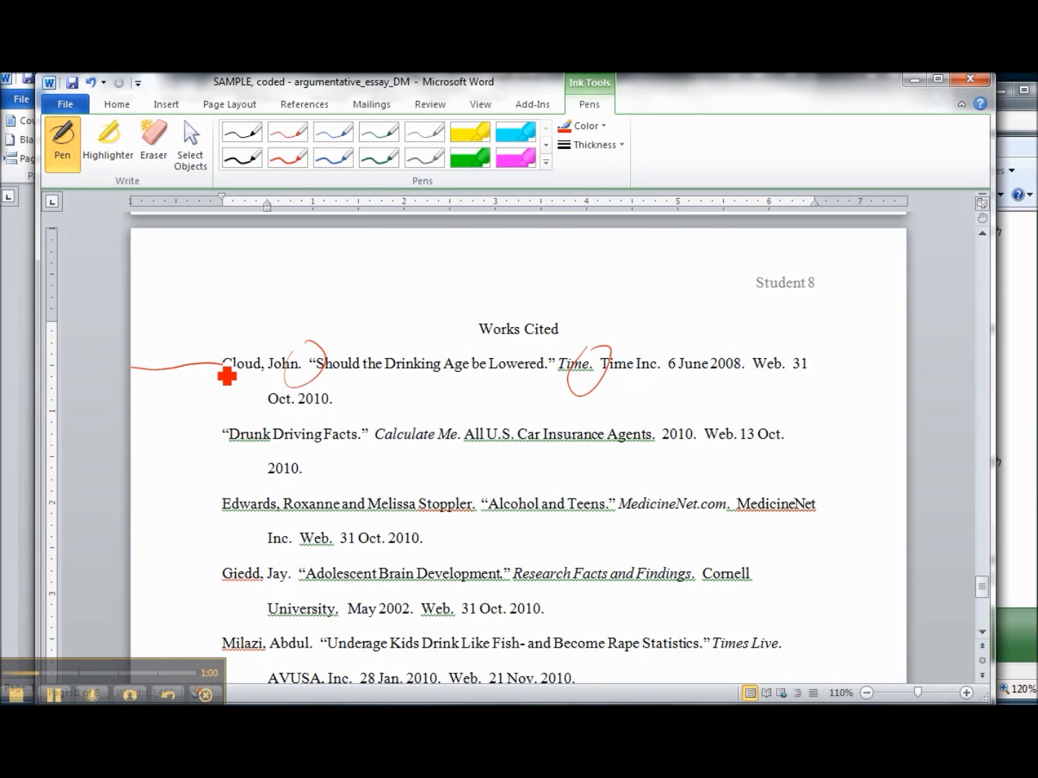
drag(822, 368, 815, 390)
drag(820, 380, 908, 368)
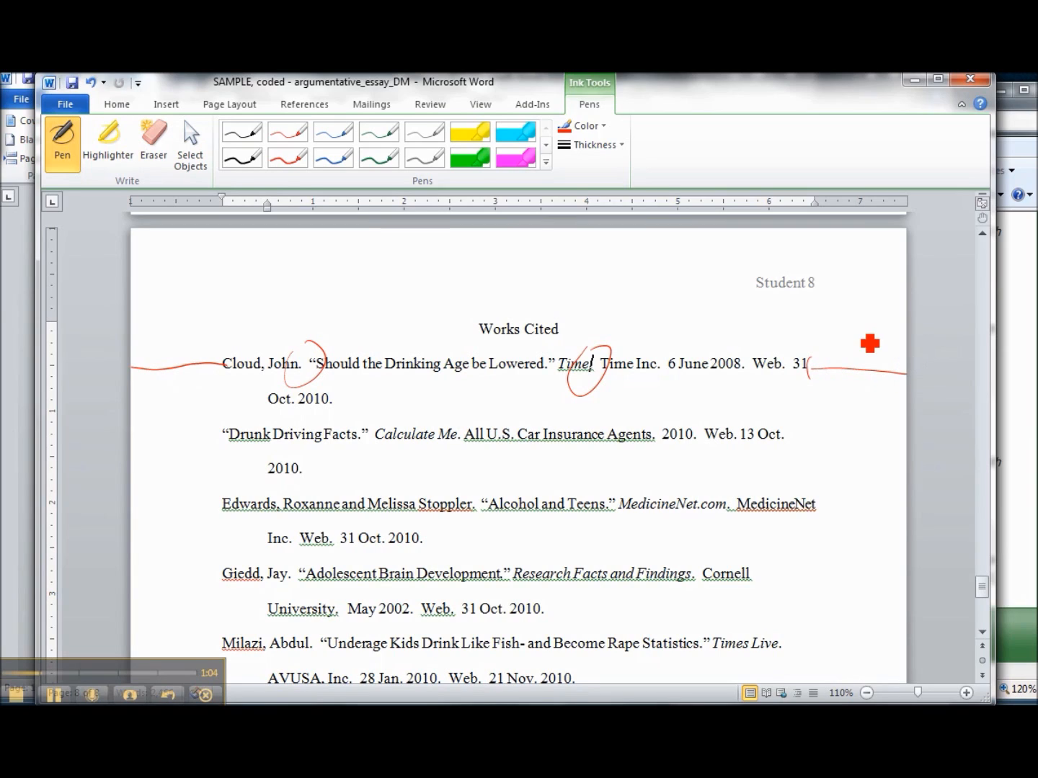
mouse_move(510, 237)
mouse_down()
mouse_move(528, 237)
mouse_move(524, 319)
mouse_move(548, 320)
mouse_up()
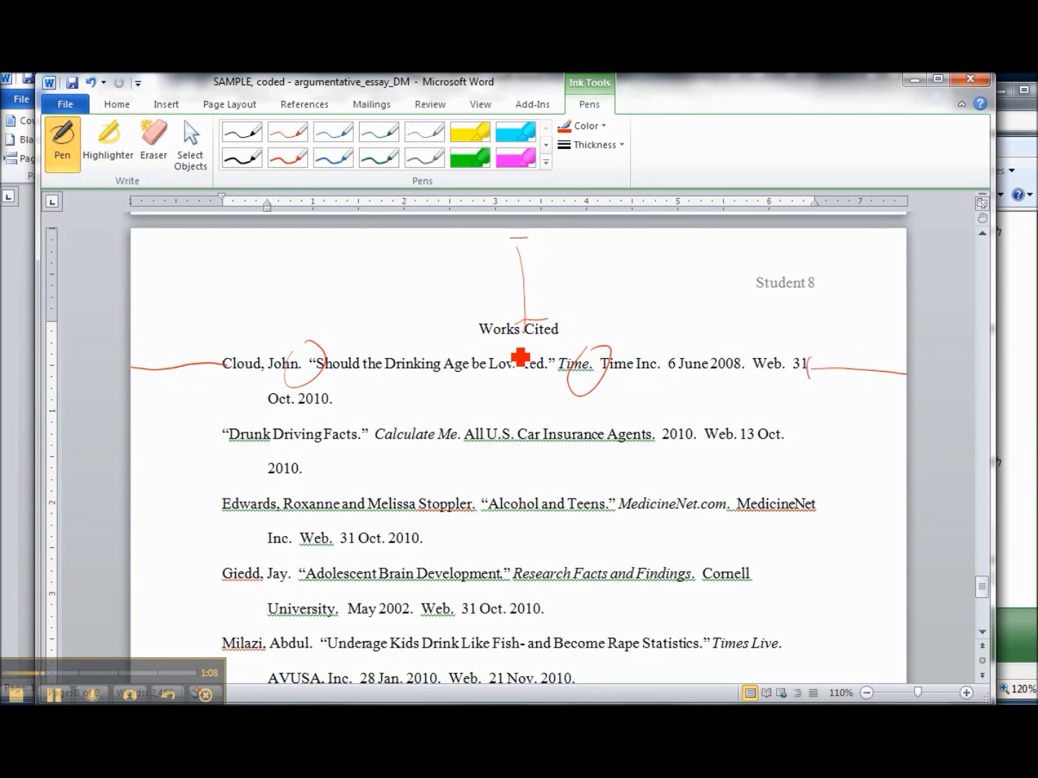
- Mark in red ink the line spacing between the heading and citations, and the hanging indent of the first citation's second line
drag(493, 348, 522, 348)
mouse_move(358, 382)
mouse_down()
mouse_move(378, 382)
mouse_move(348, 417)
mouse_move(345, 456)
mouse_up()
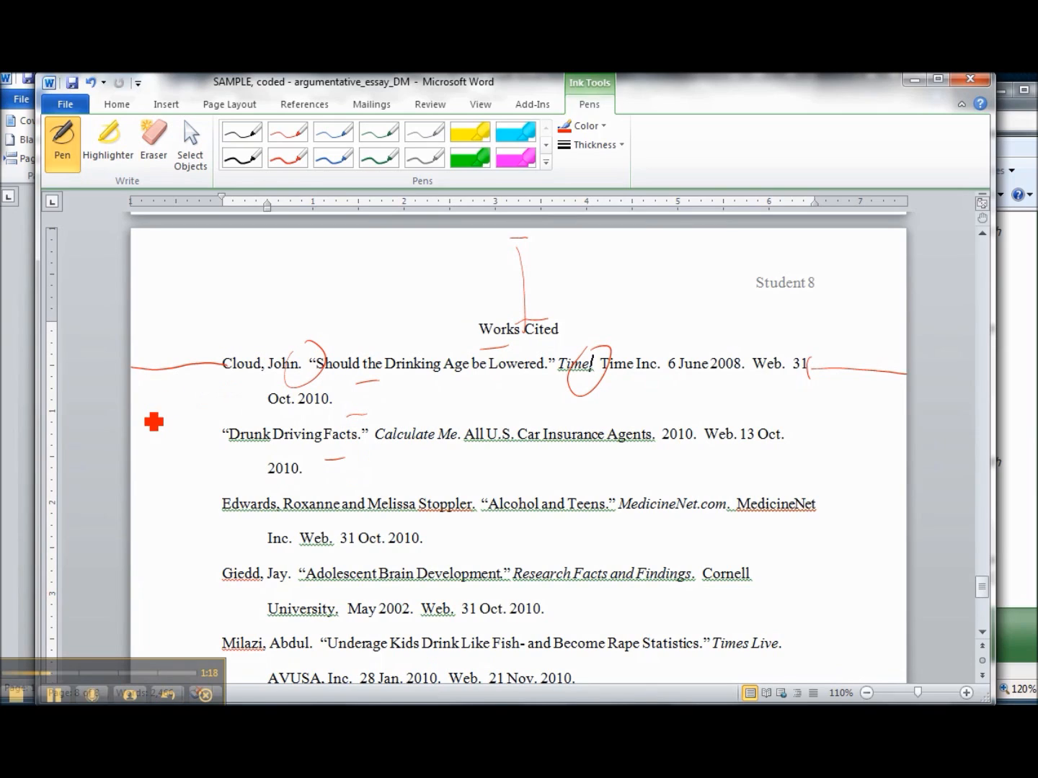
drag(134, 403, 274, 405)
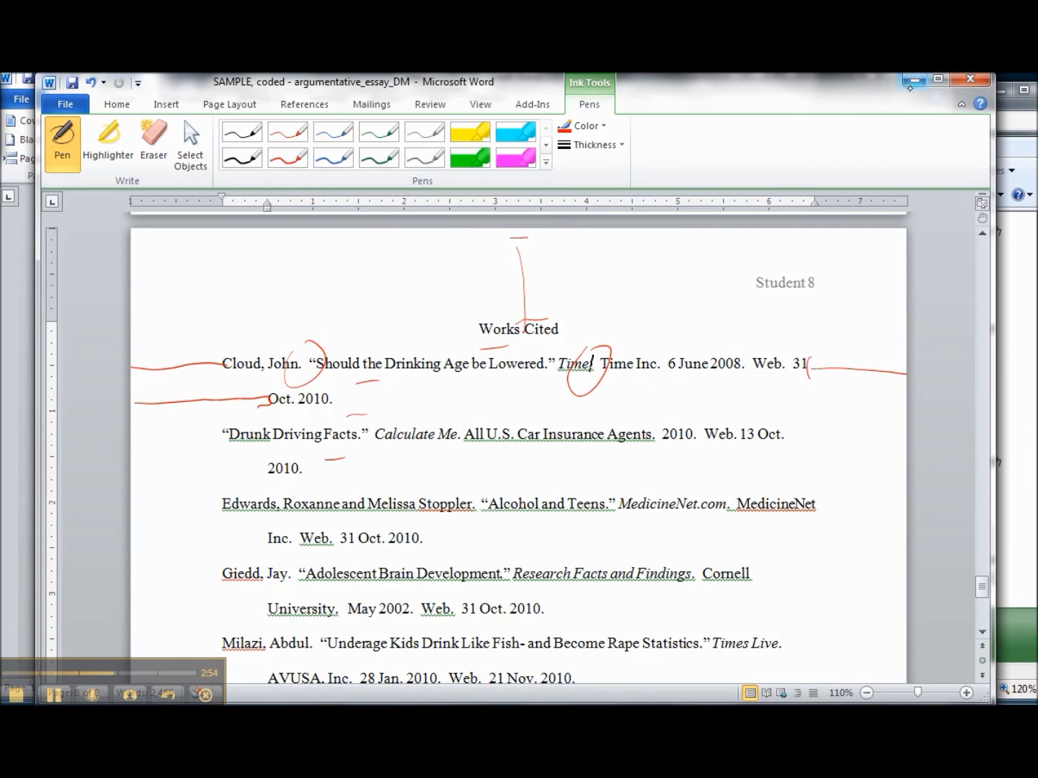
- Switch from the sample essay to the Document6 template and go to the end of its concluding paragraph
click(913, 79)
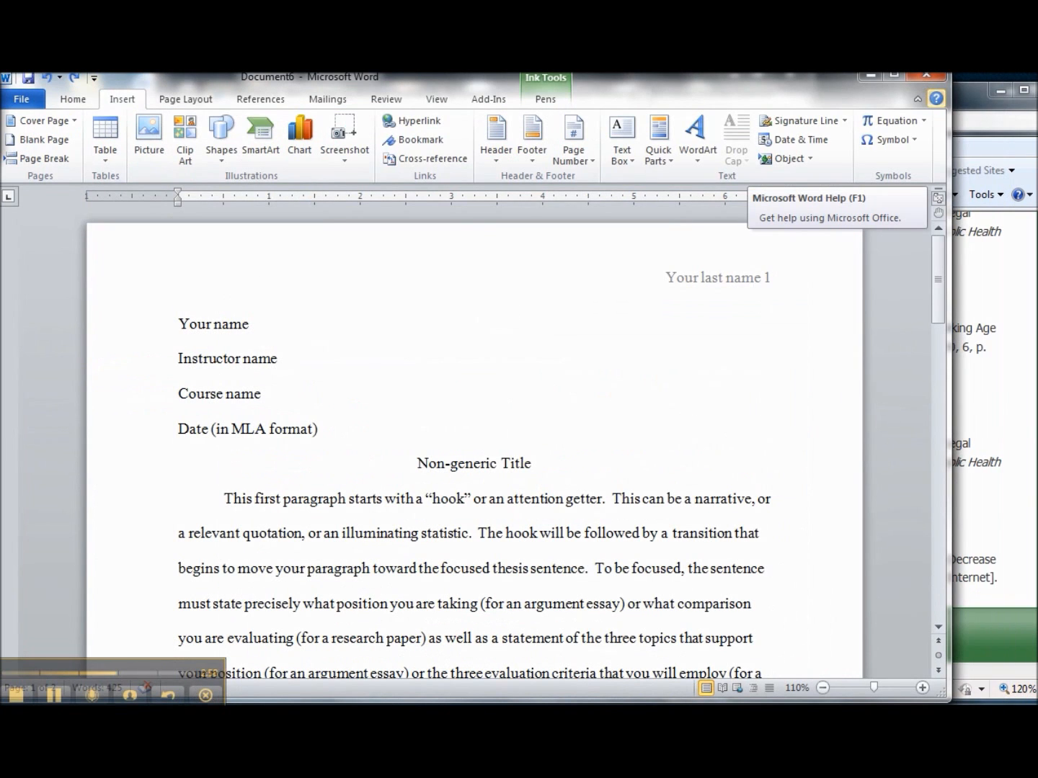
click(549, 94)
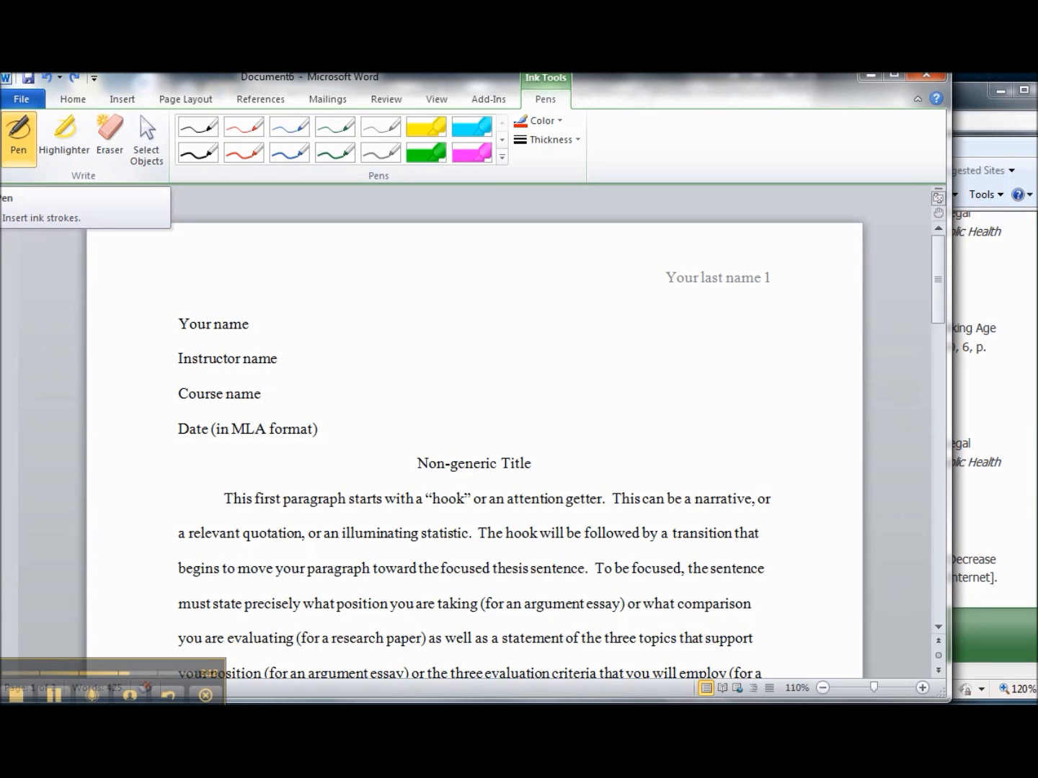
drag(938, 296, 940, 569)
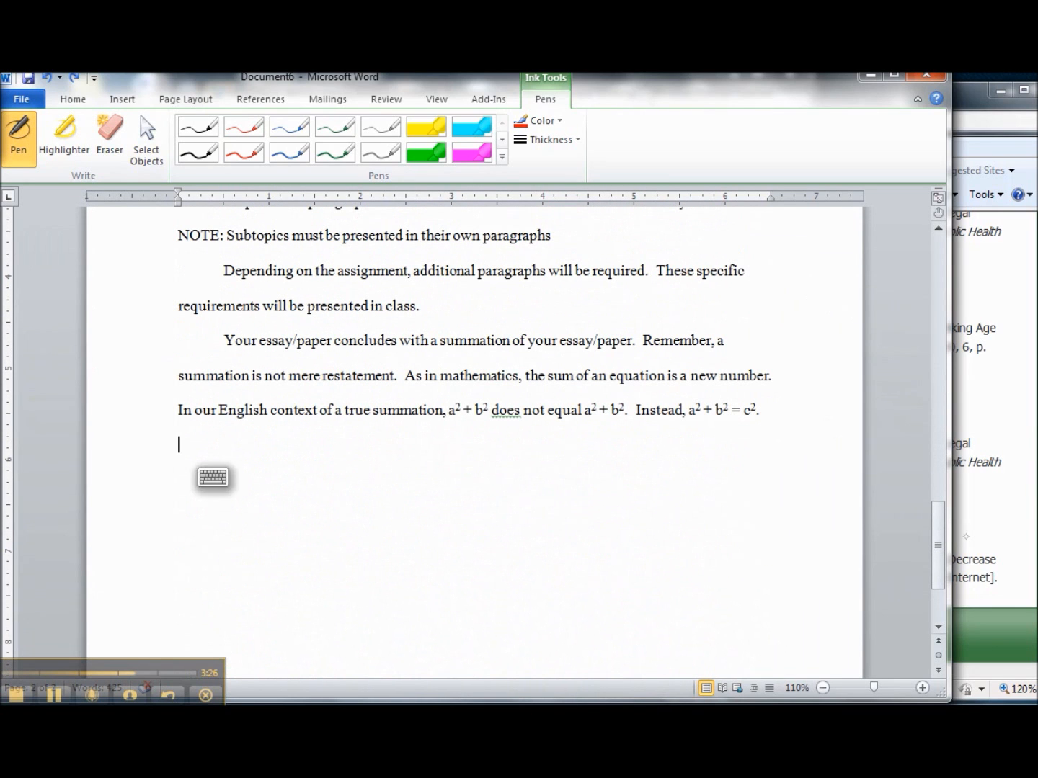
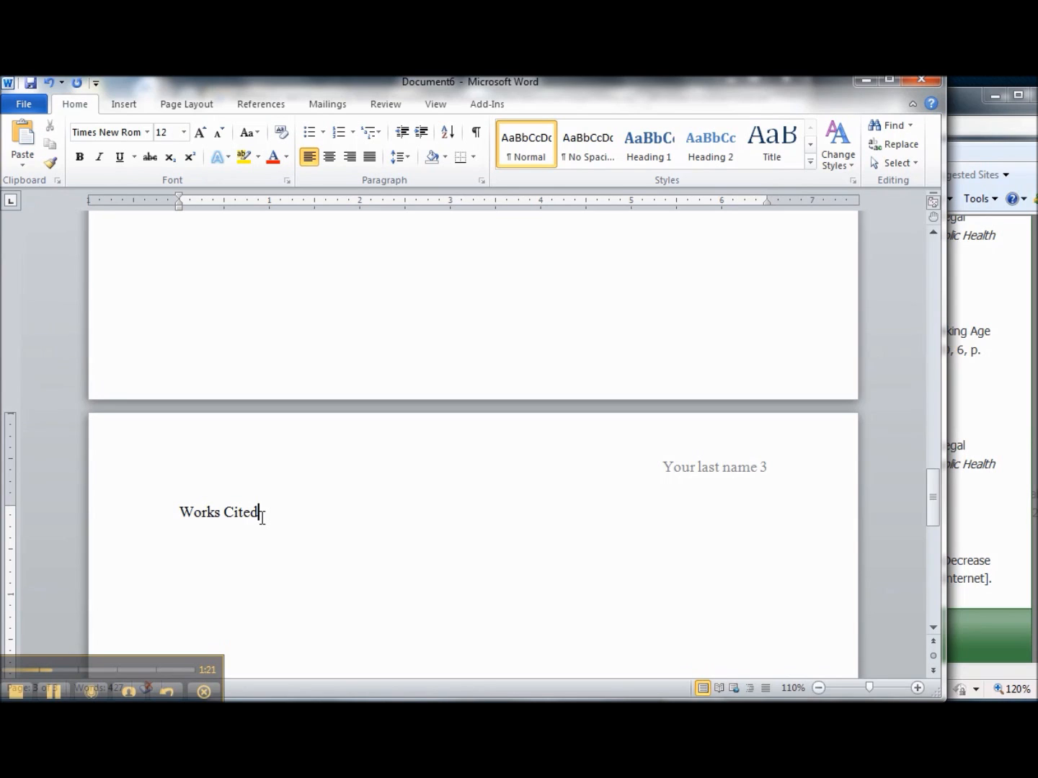
- Copy the MLA citation for the American Journal of Public Health article from EBSCOhost in Internet Explorer and paste it below the Works Cited heading in Word
key(Return)
click(1016, 600)
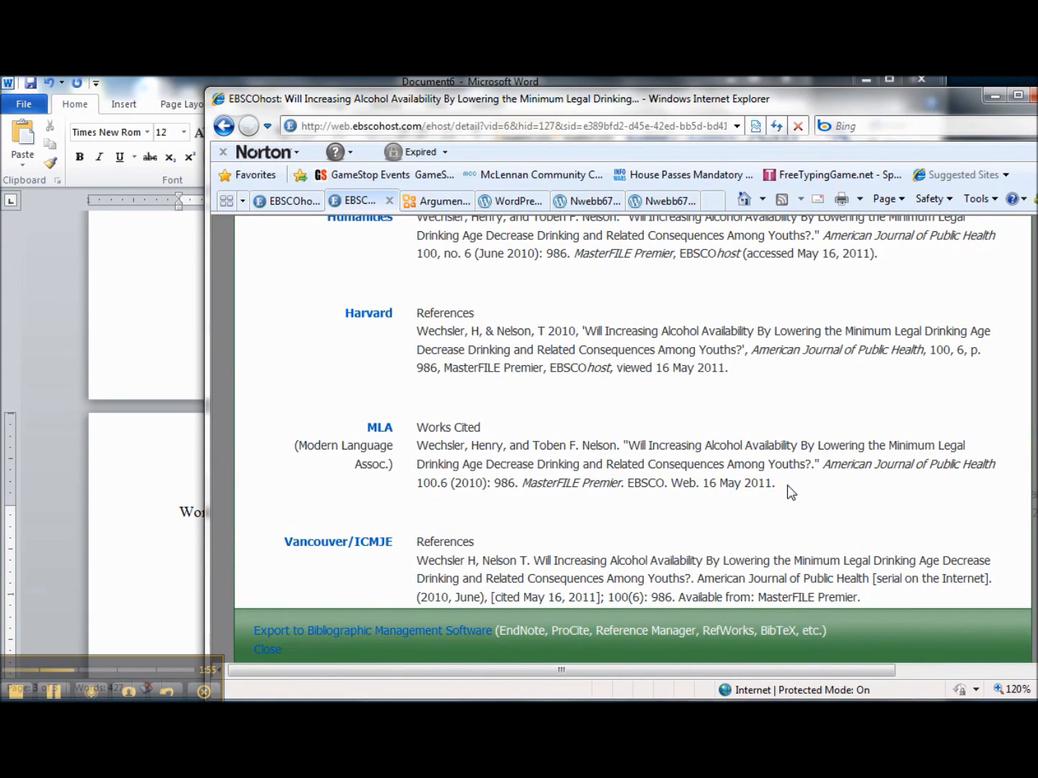
drag(780, 487, 417, 447)
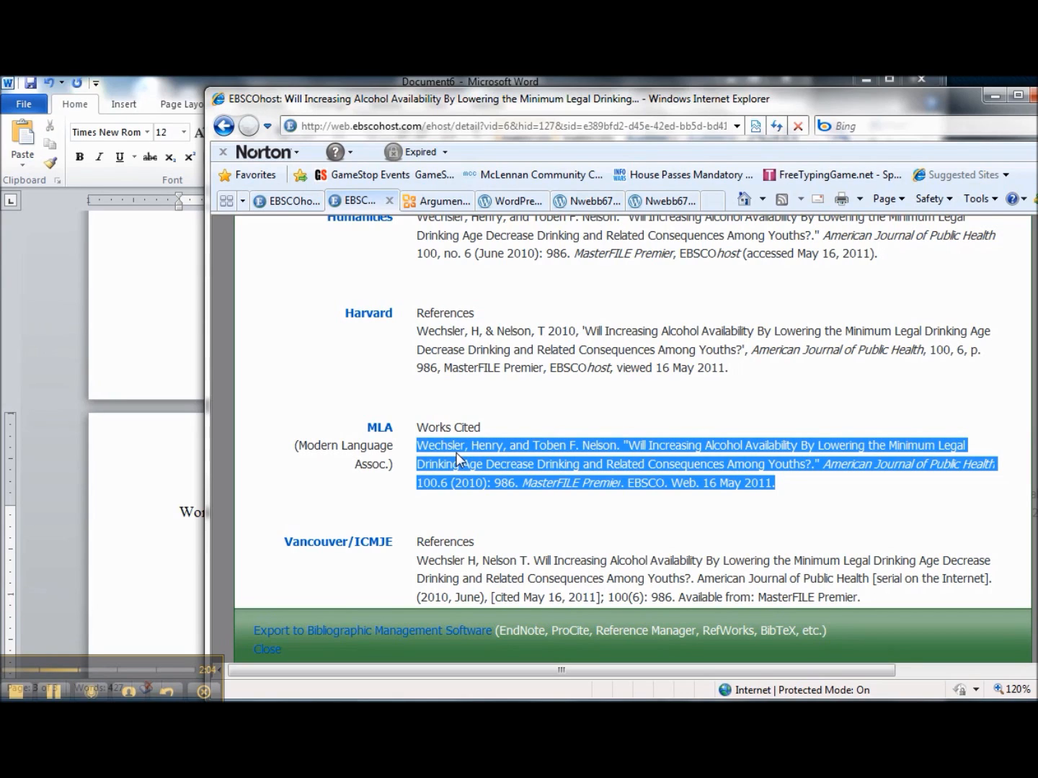
click(163, 587)
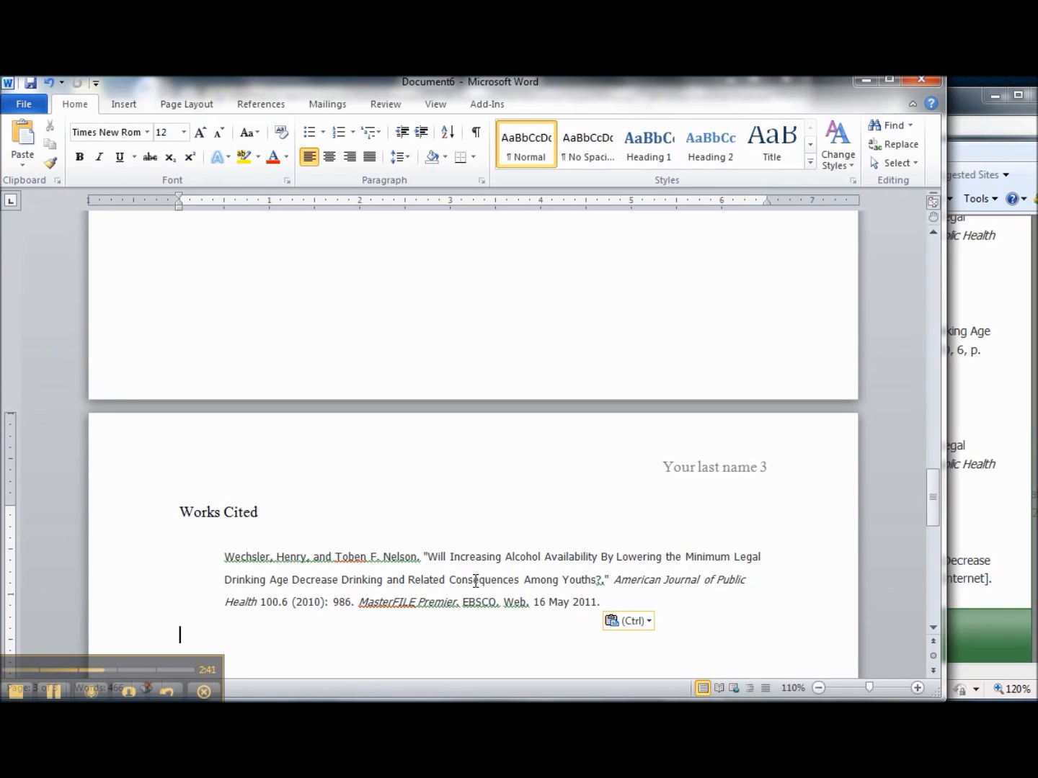
- Change the font of the entire pasted citation to Times New Roman
click(603, 602)
drag(603, 603, 224, 554)
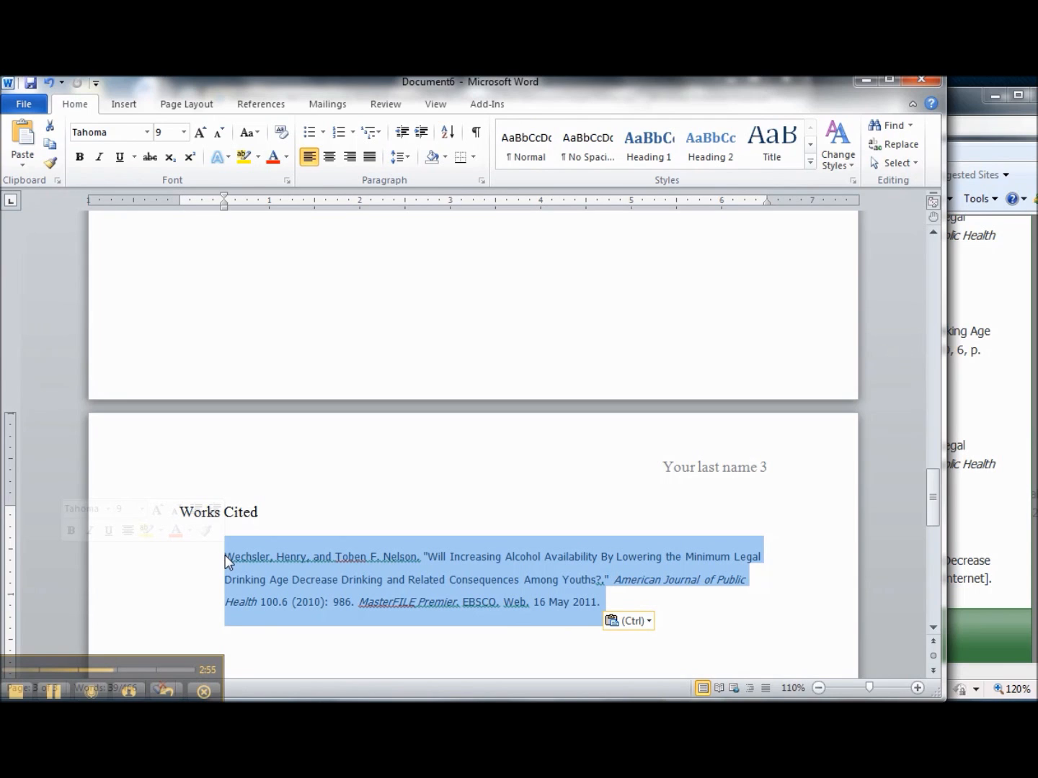
click(224, 555)
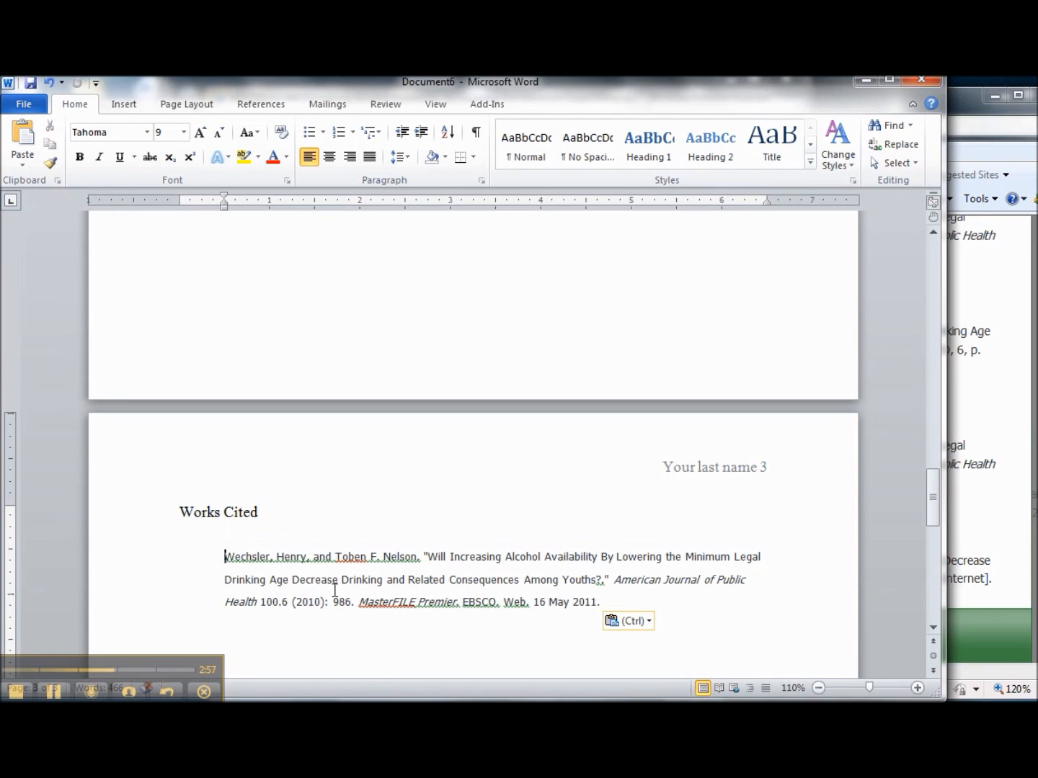
drag(626, 604, 209, 559)
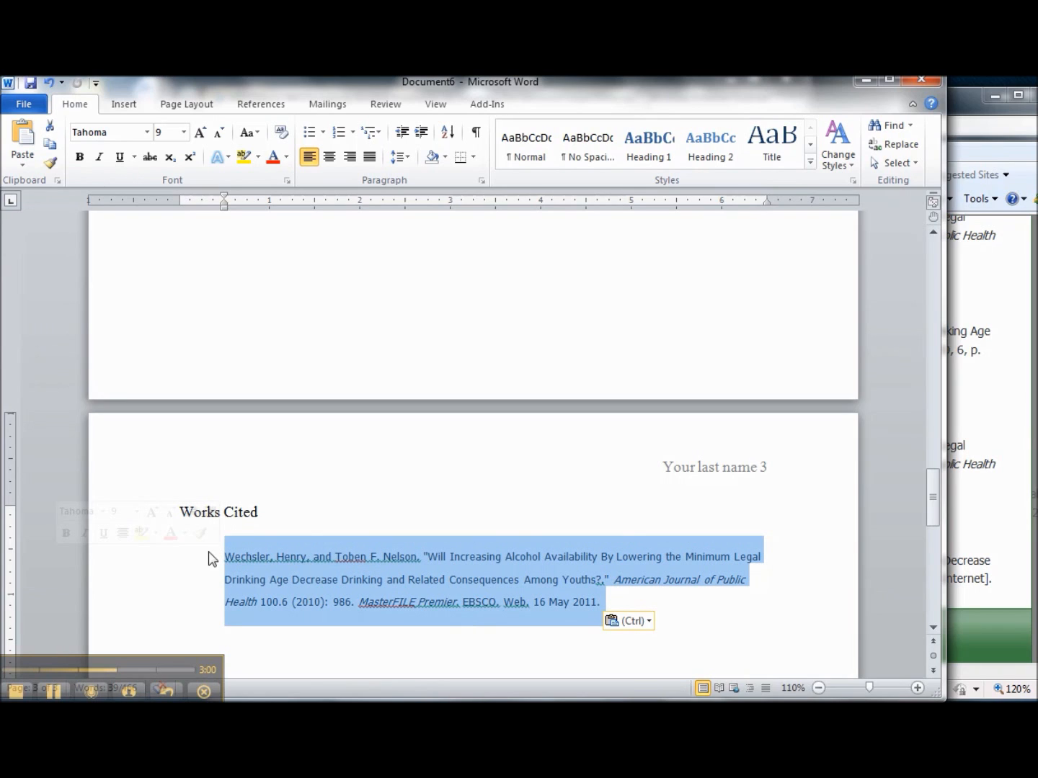
click(101, 512)
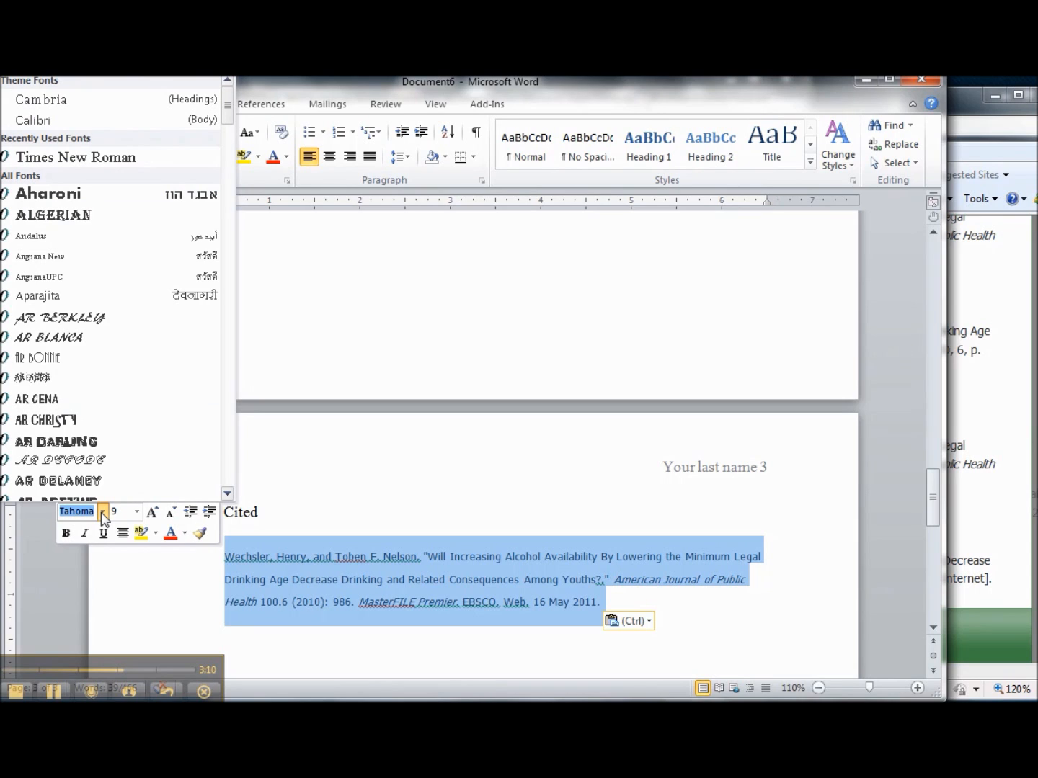
click(91, 164)
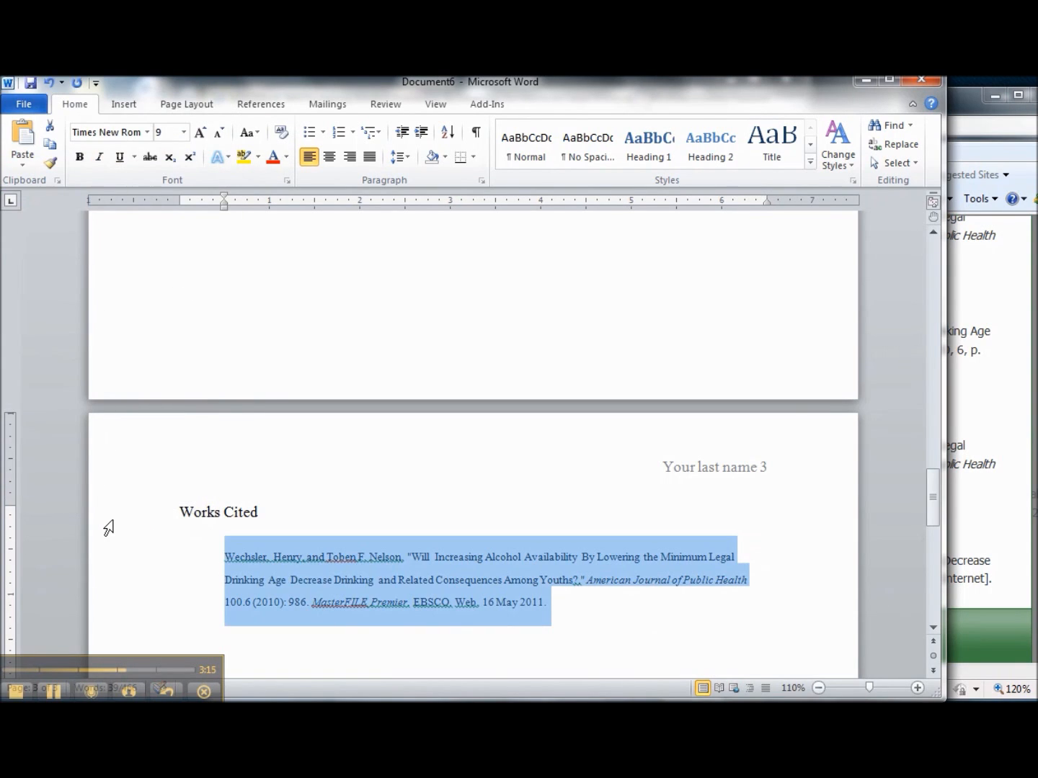
- Set the font size of the pasted citation to 12
right_click(287, 584)
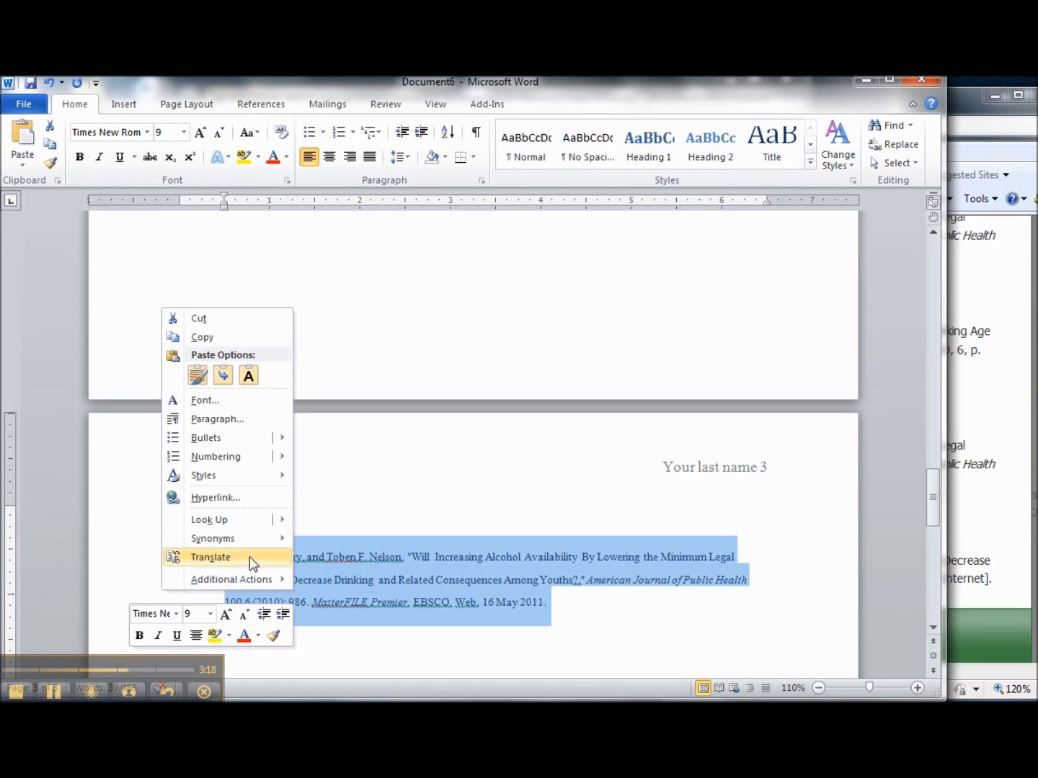
click(210, 614)
click(210, 613)
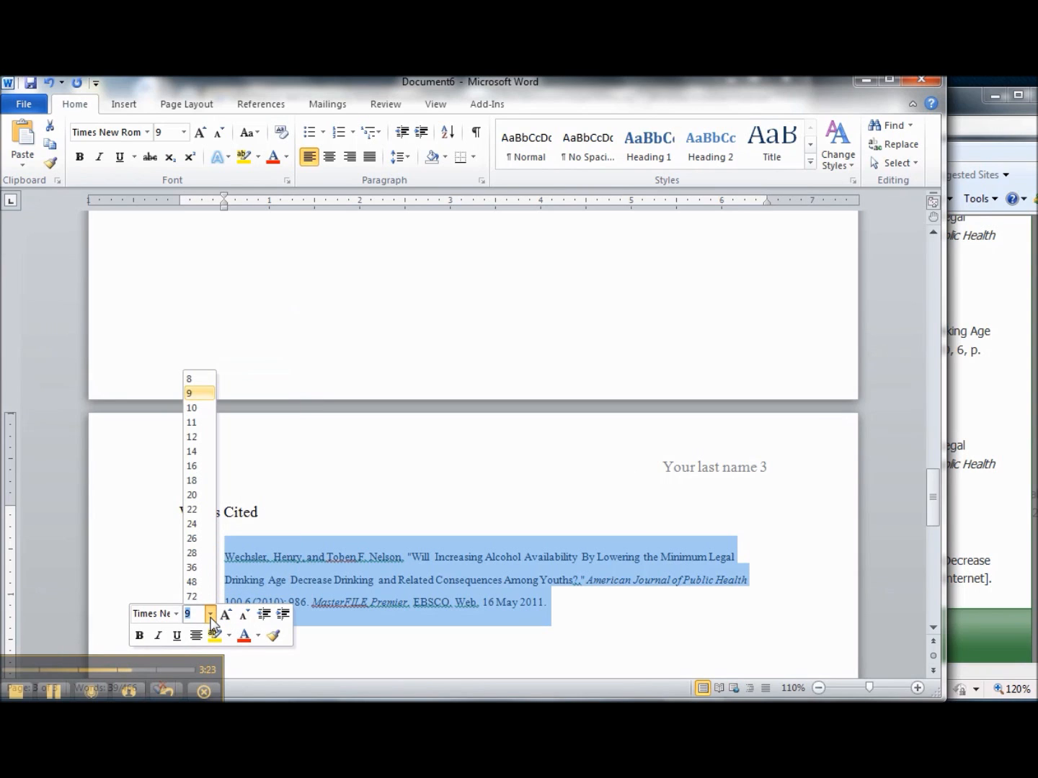
click(192, 436)
click(176, 553)
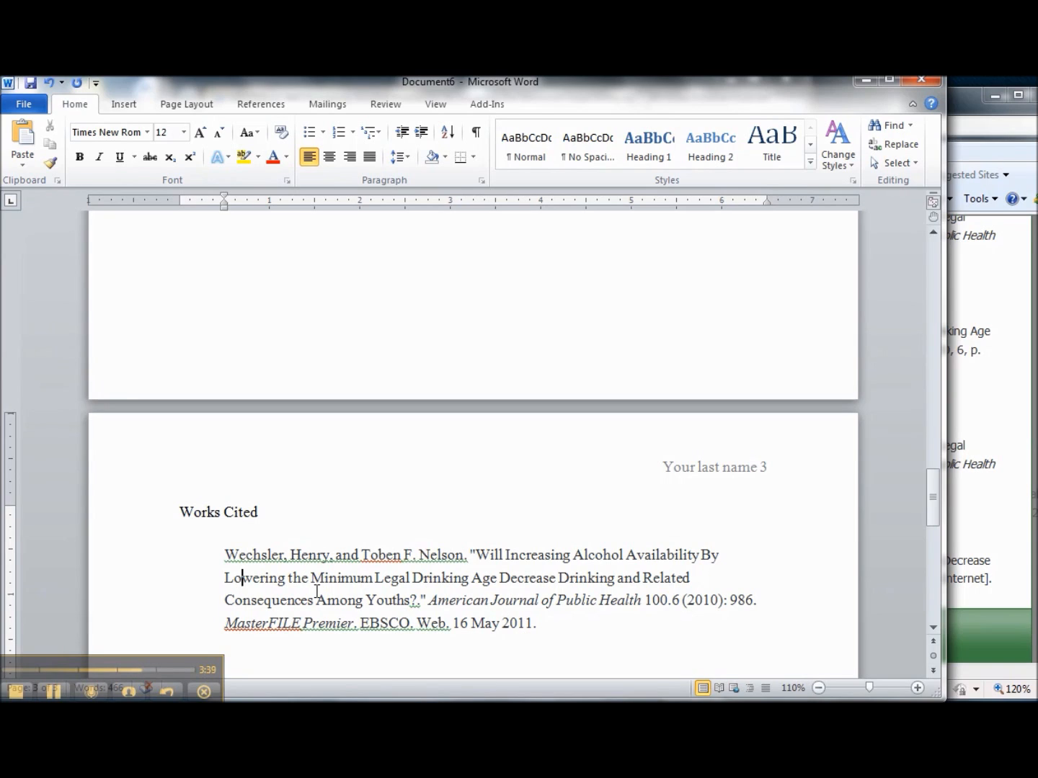
- Remove the left indent from the pasted citation so it aligns with the Works Cited heading
click(240, 577)
click(225, 555)
key(BackSpace)
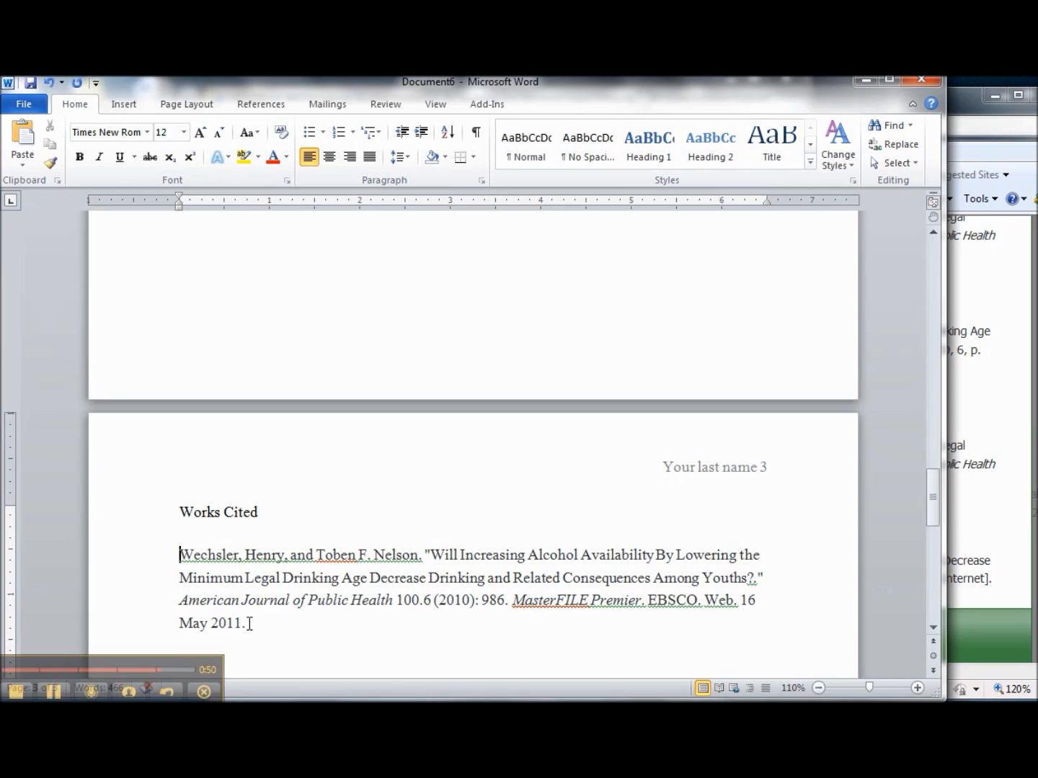
- Apply a 0.5" hanging indent to the whole citation paragraph
drag(250, 622, 187, 558)
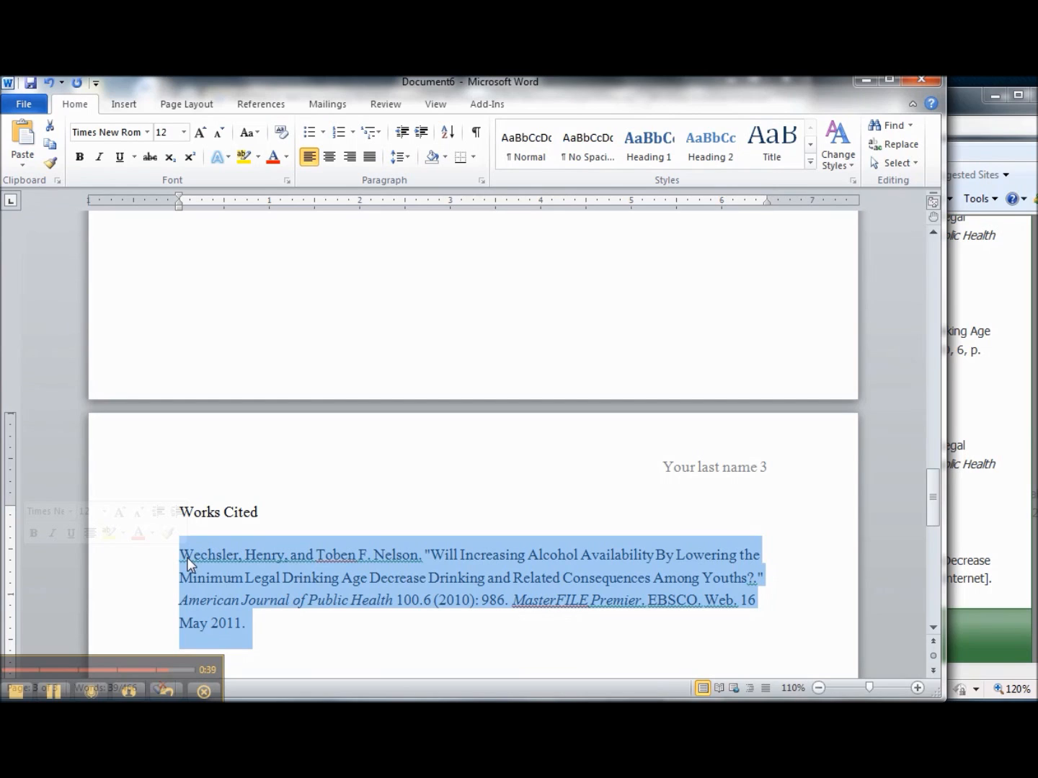
right_click(187, 557)
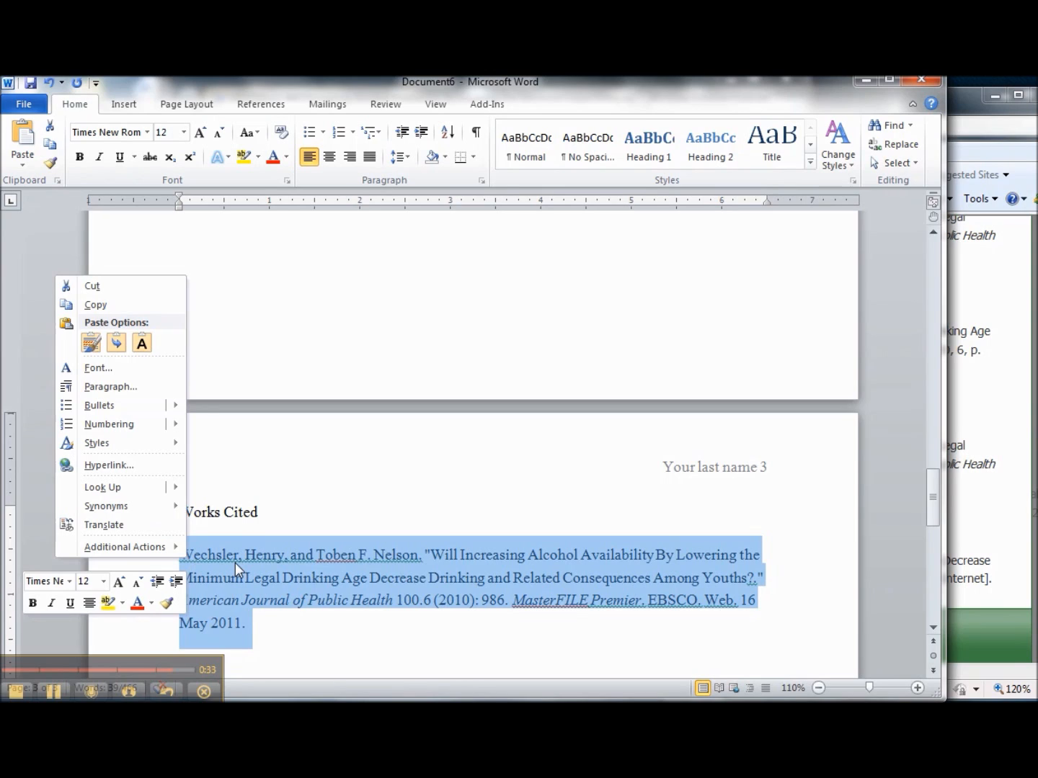
click(128, 386)
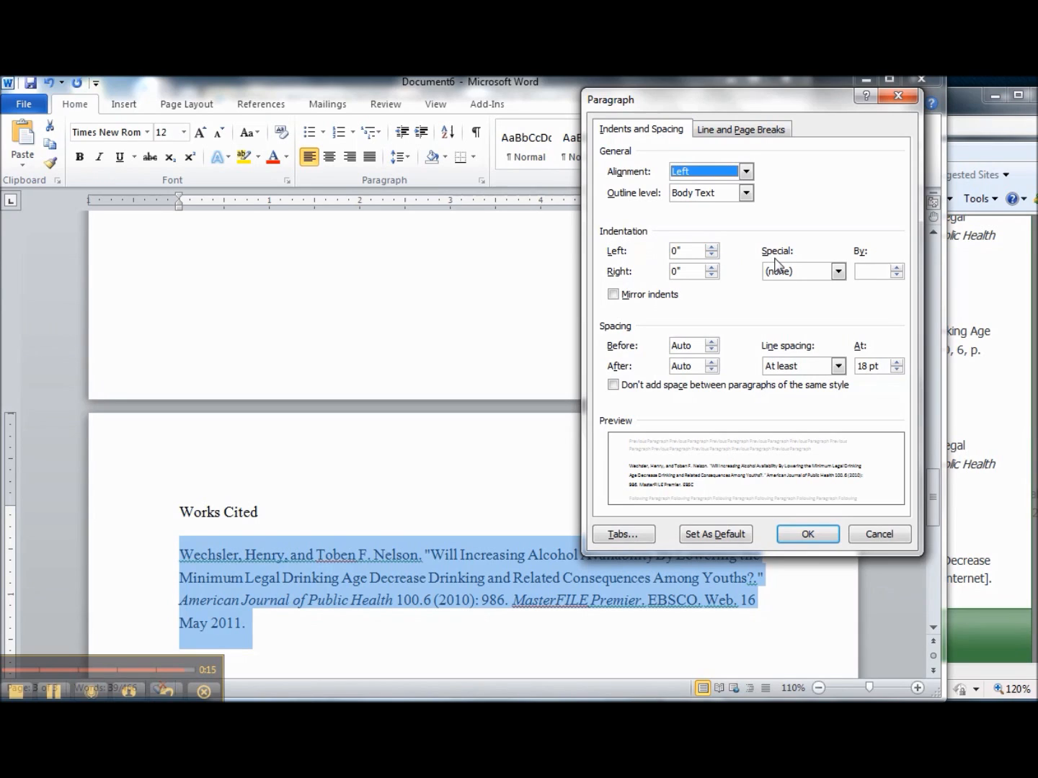
click(838, 272)
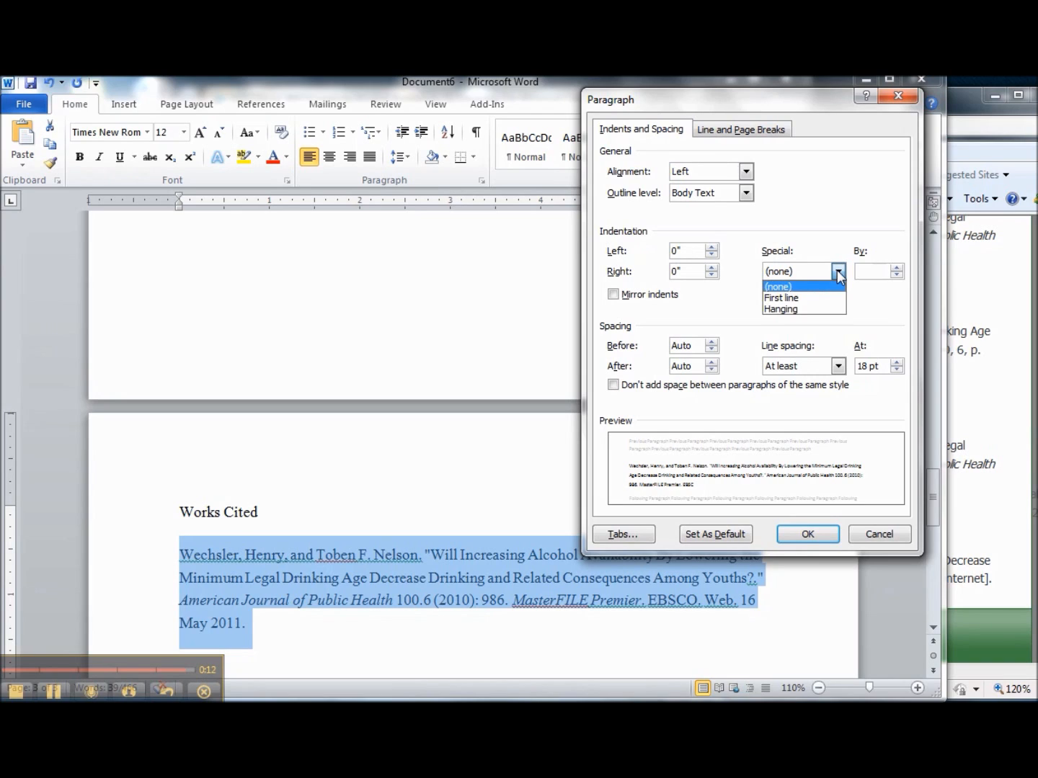
click(810, 310)
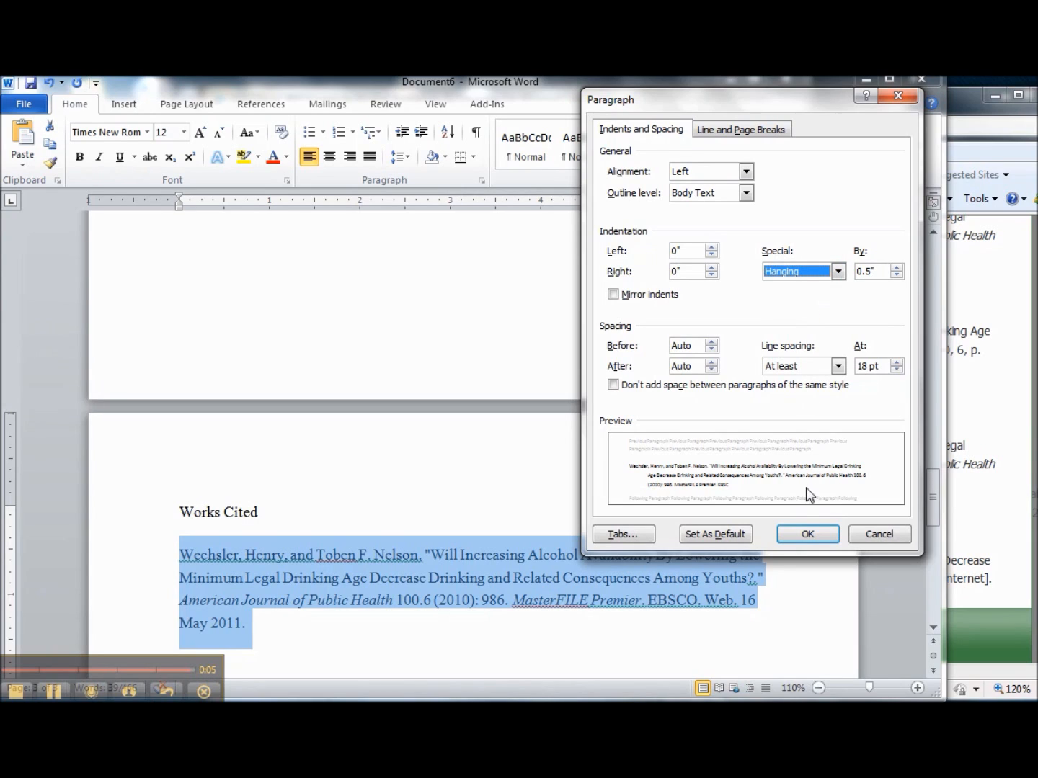
click(808, 534)
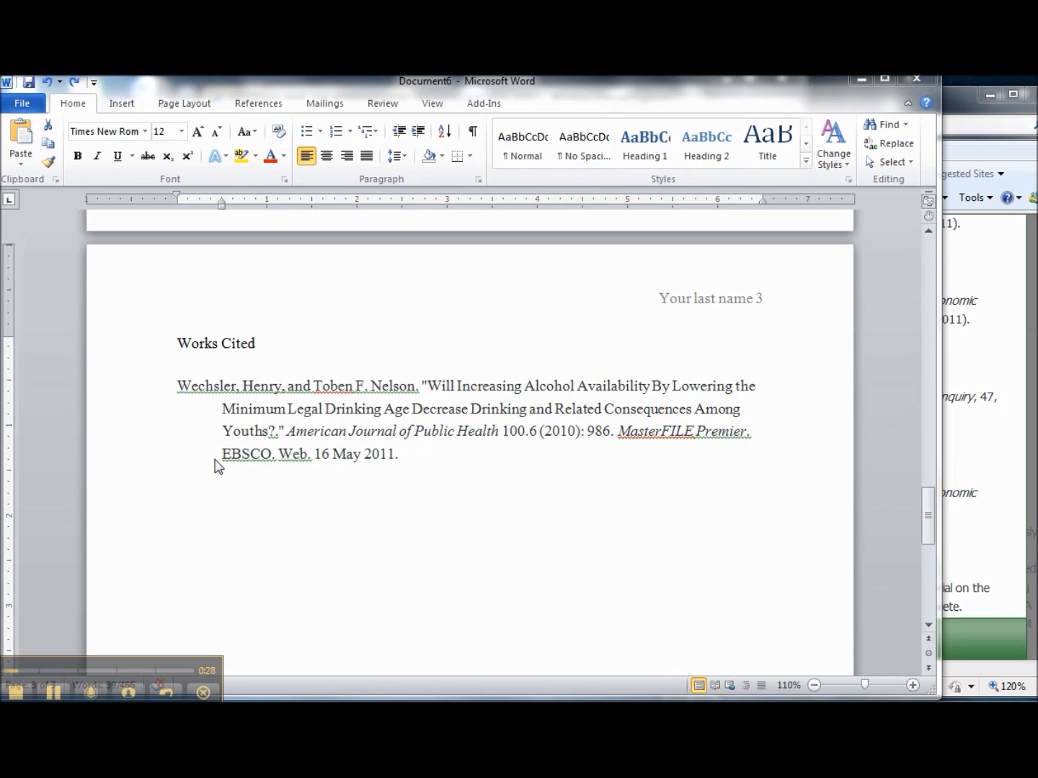
- Copy the MLA citation for "Does the Minimum Legal Drinking Age Save Lives?" from EBSCOhost in Internet Explorer and paste it below the first citation in Word
click(976, 555)
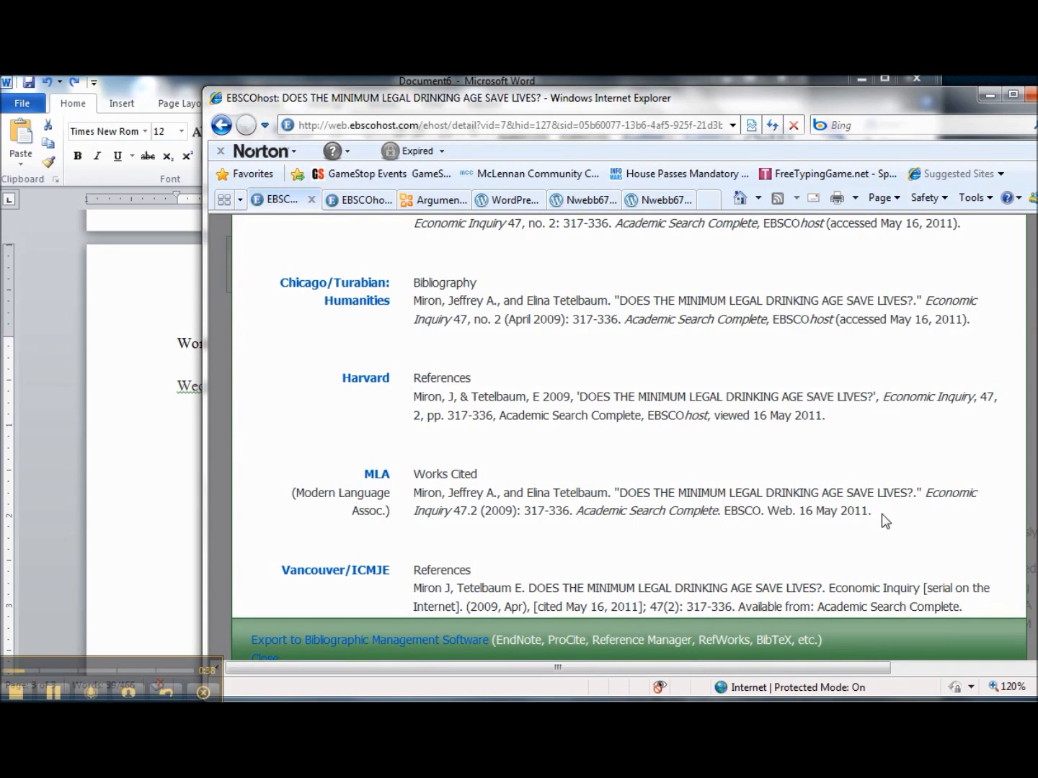
drag(882, 515, 424, 496)
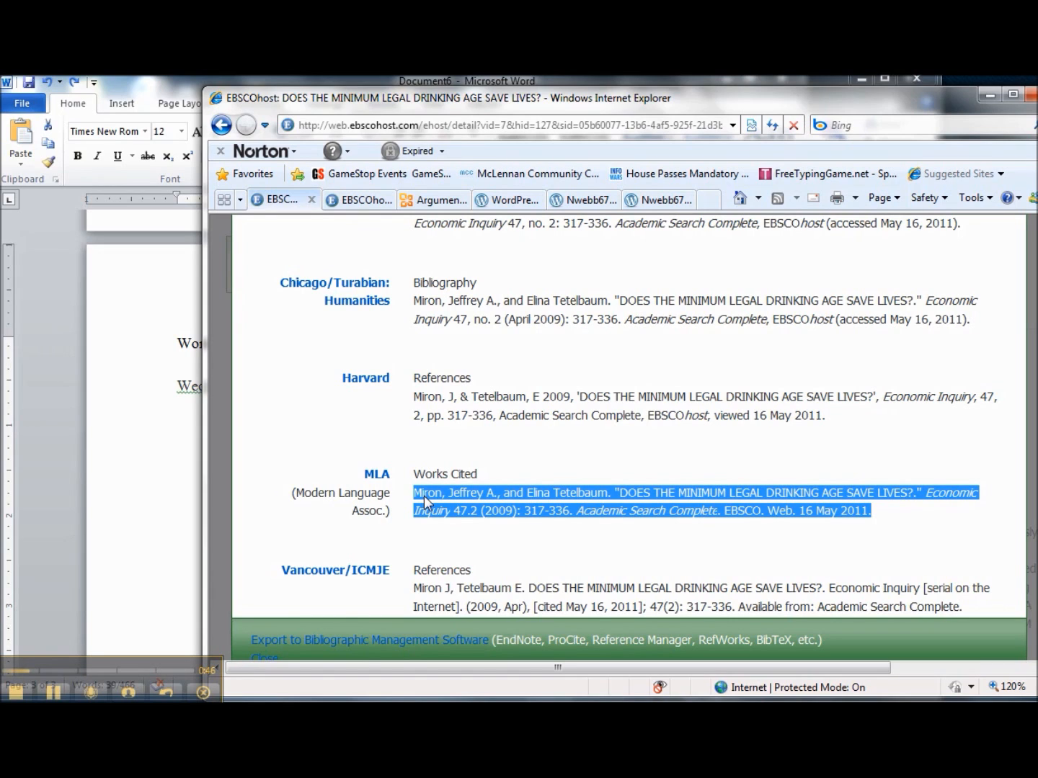
click(175, 529)
triple_click(172, 521)
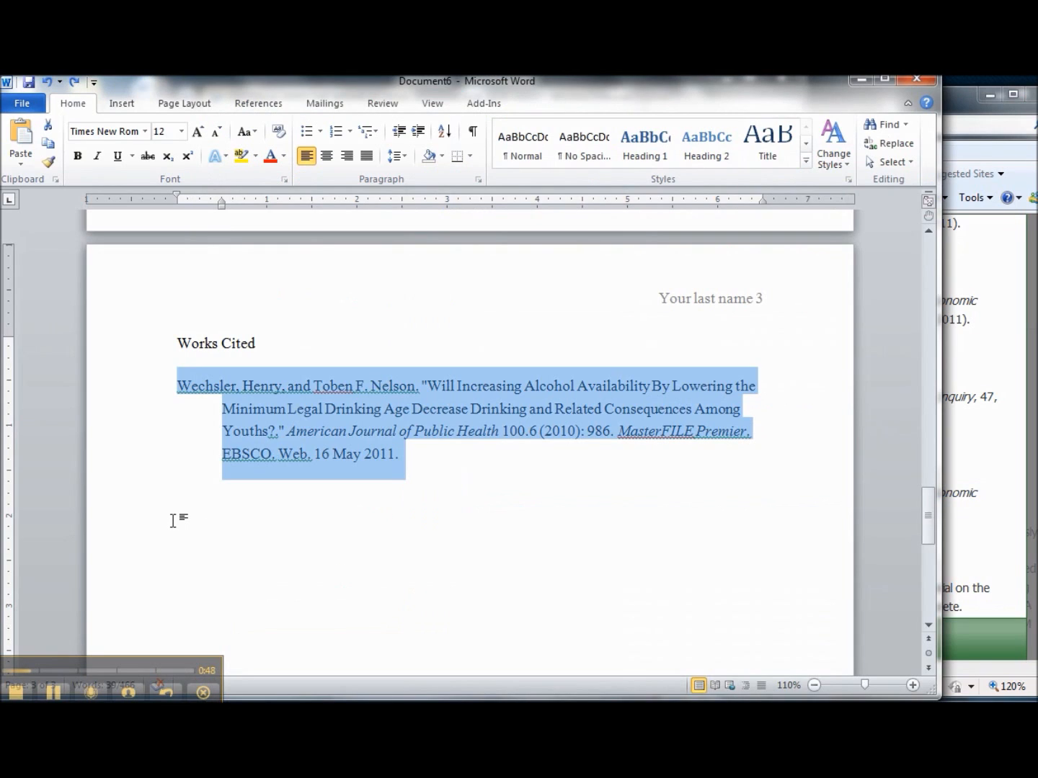
click(173, 521)
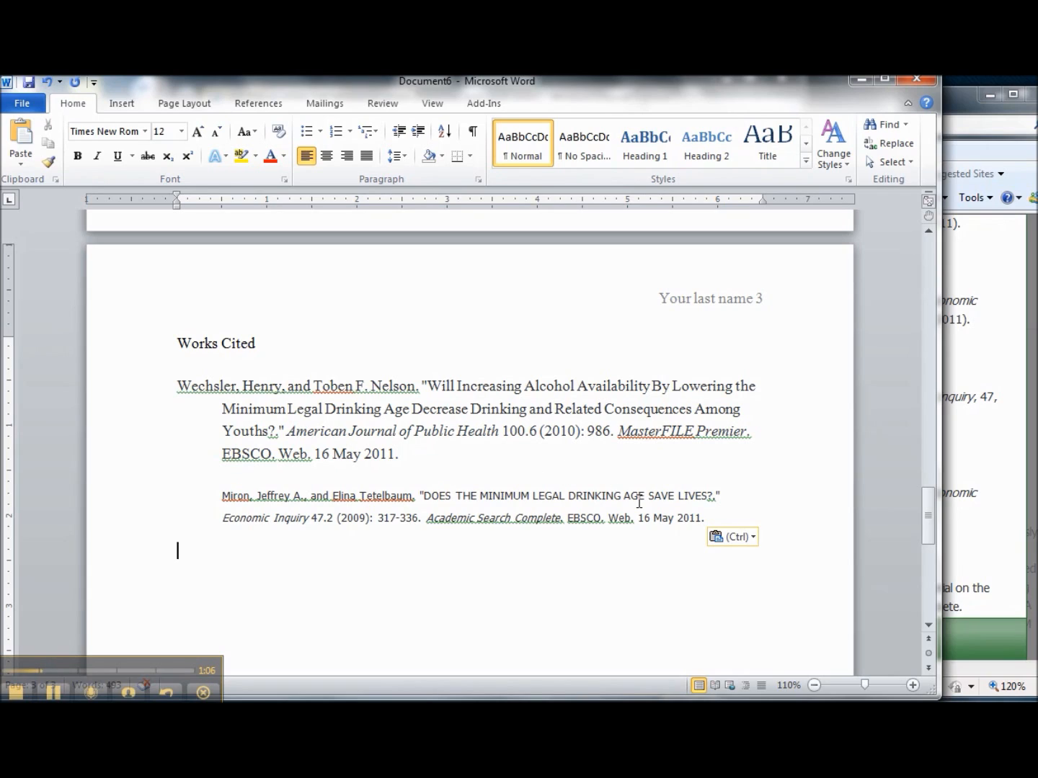
- Set the second pasted citation to Times New Roman, size 12
drag(706, 517, 202, 495)
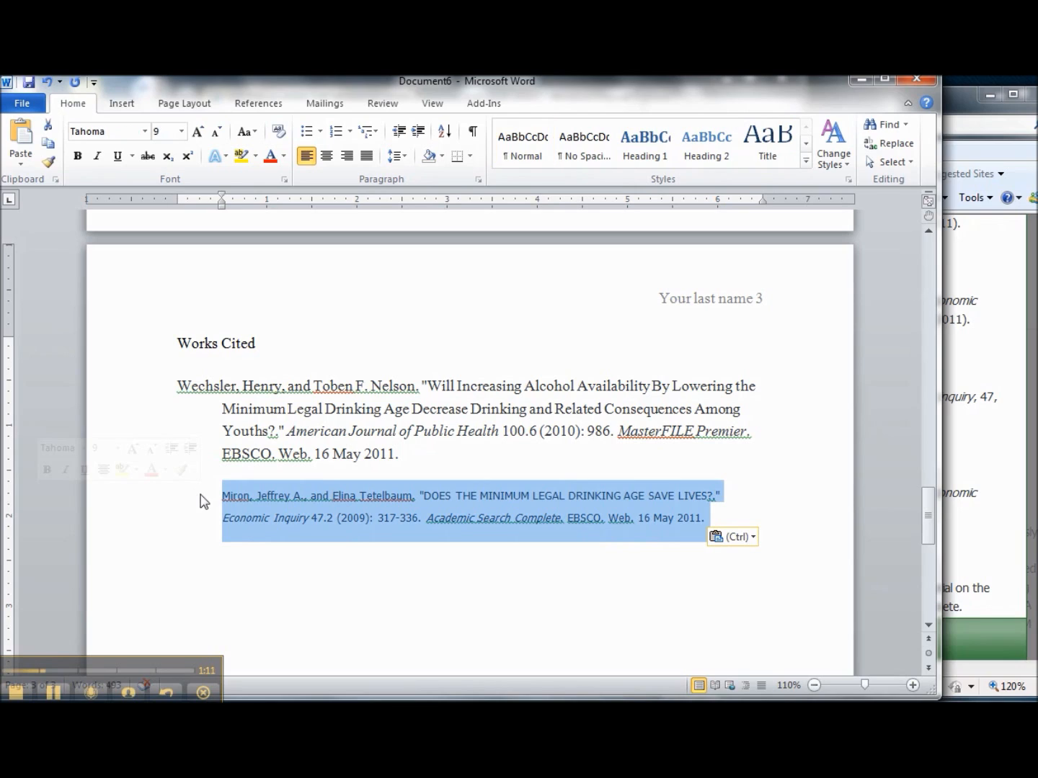
right_click(265, 502)
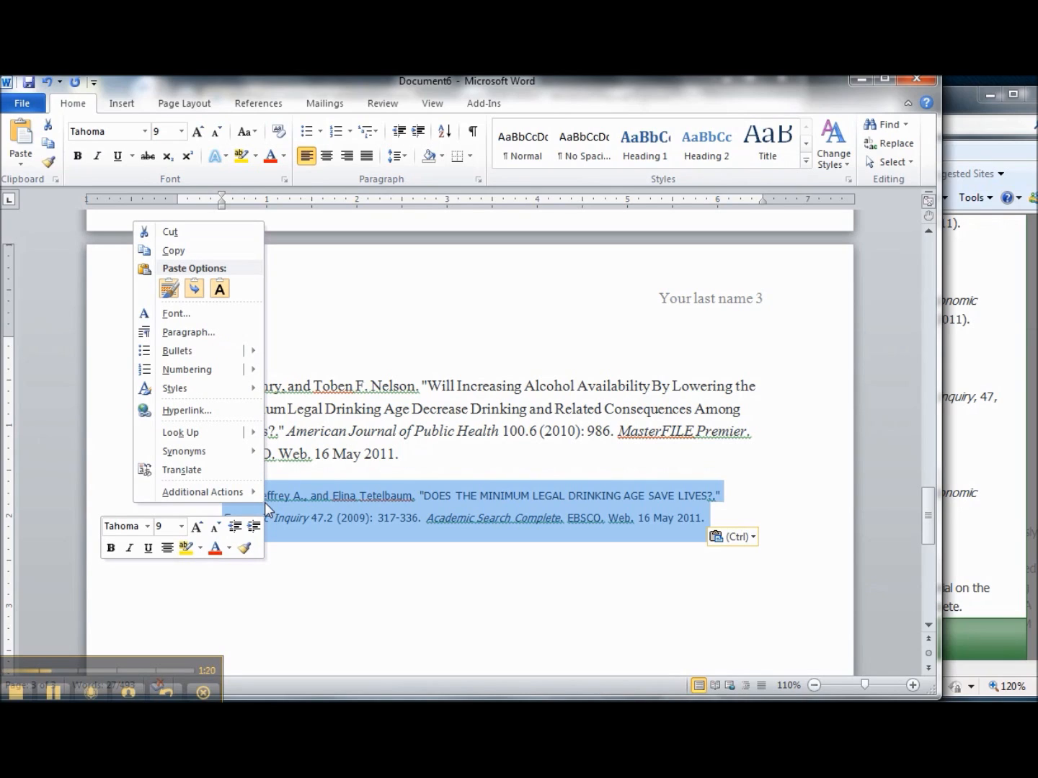
click(148, 527)
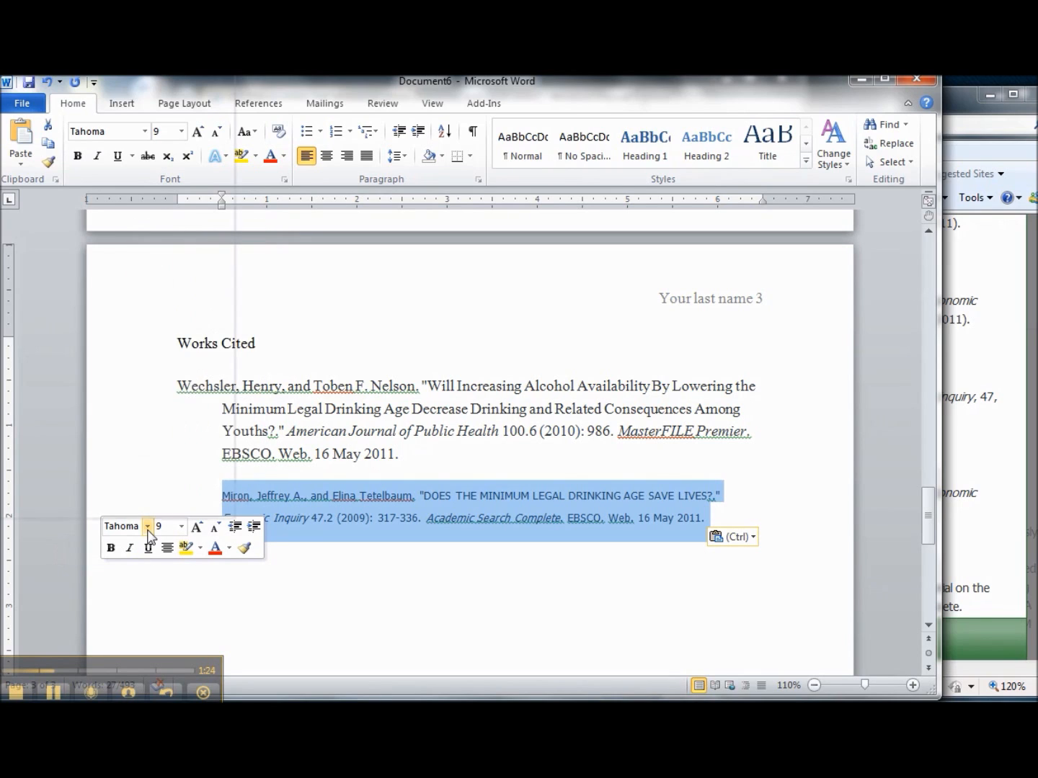
click(111, 159)
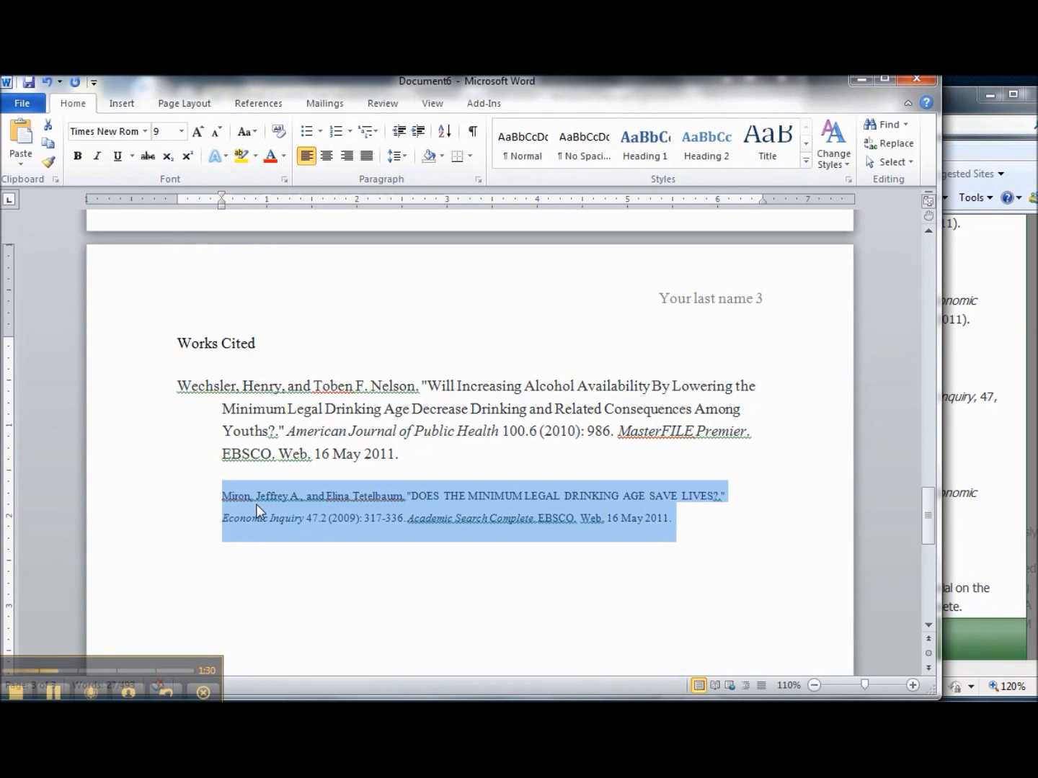
right_click(256, 504)
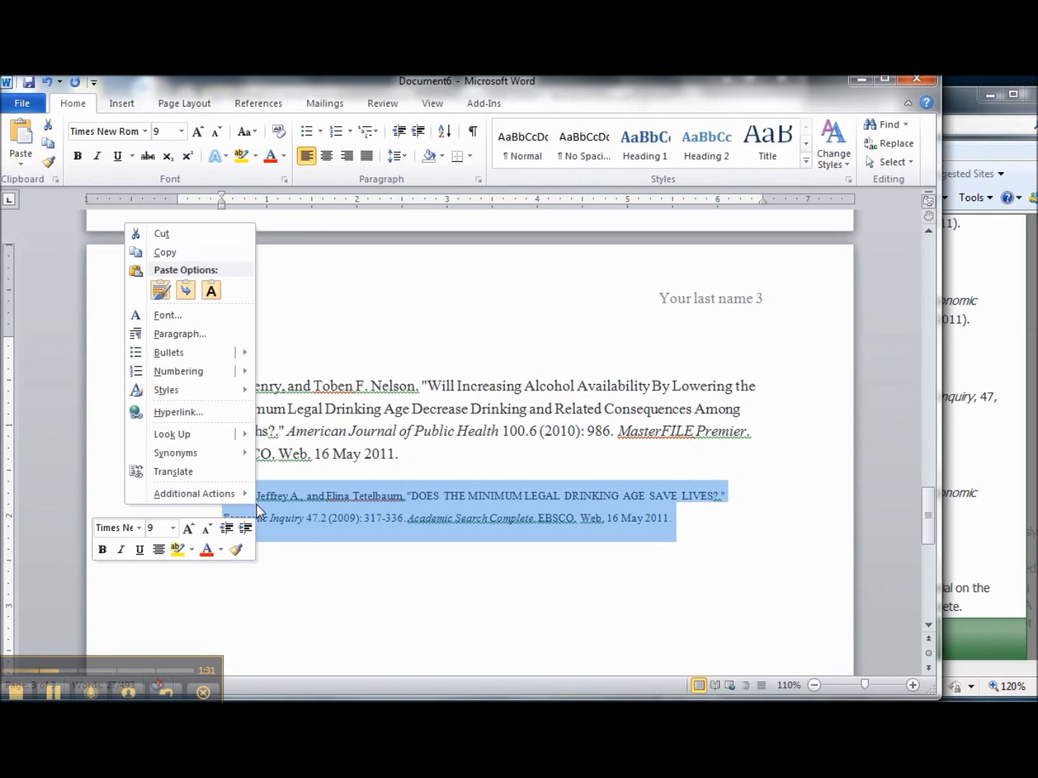
click(173, 528)
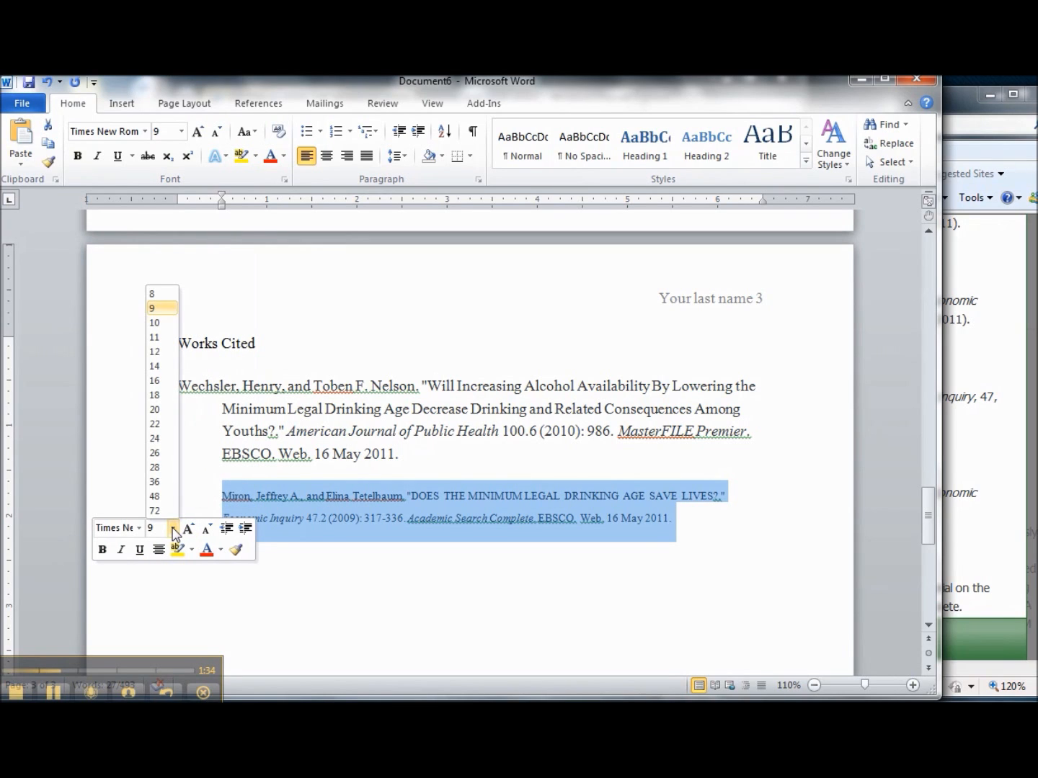
click(153, 352)
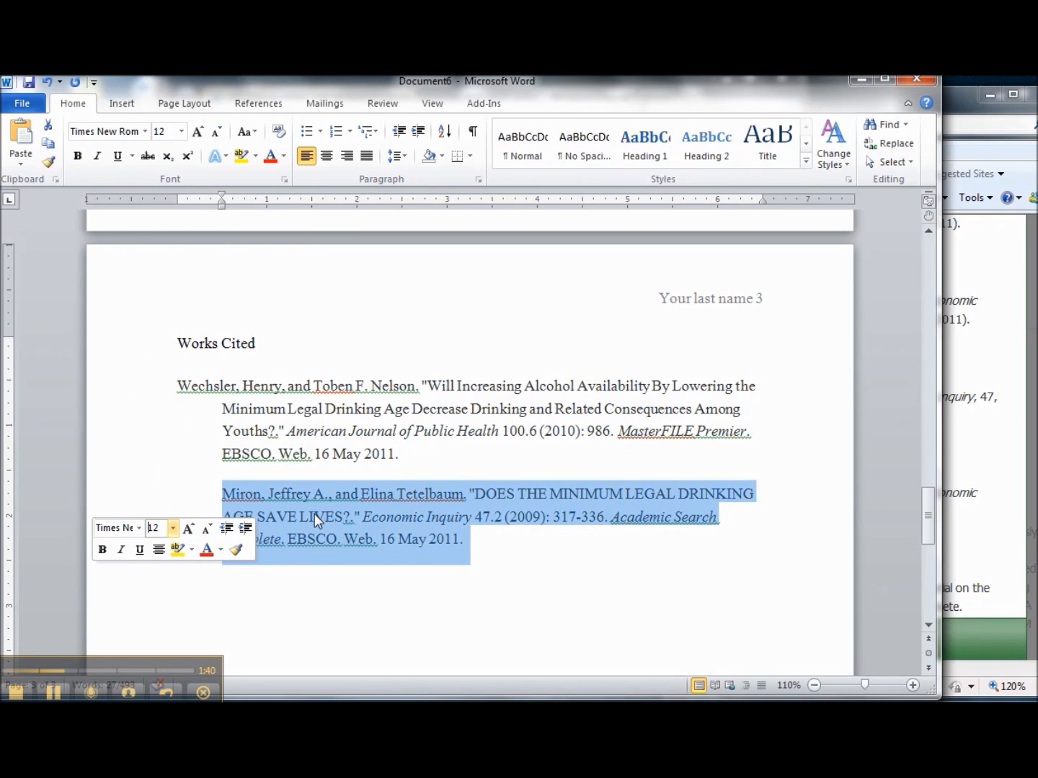
click(323, 587)
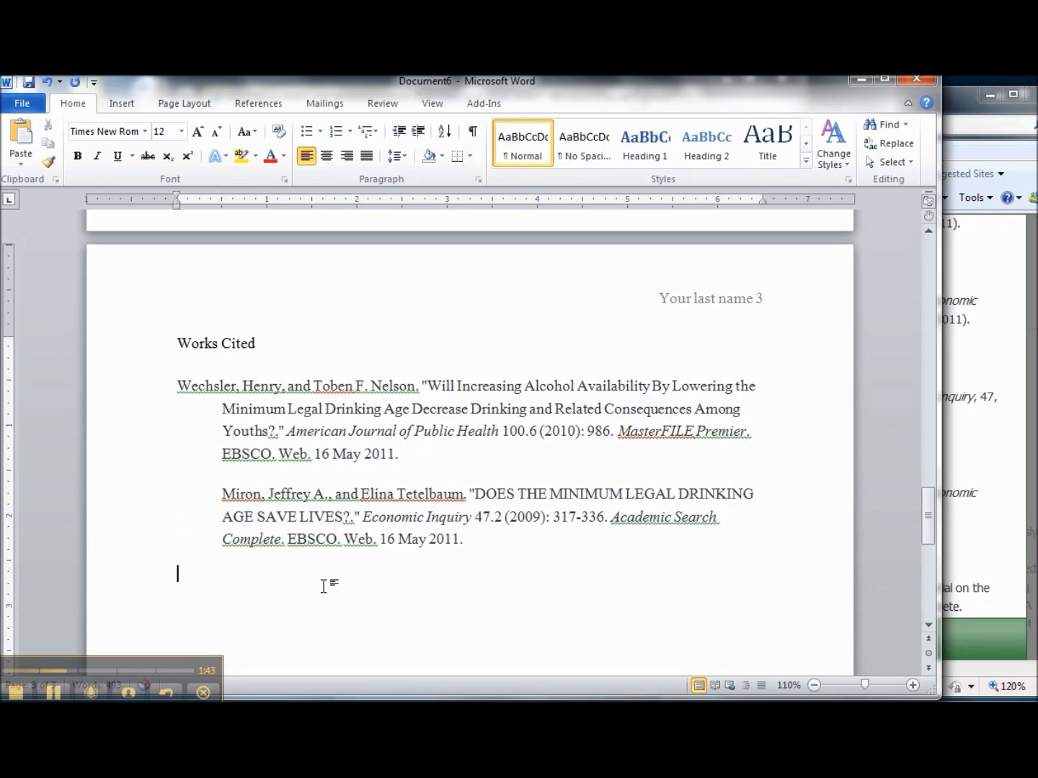
- Remove the second citation's left indent and apply a 0.5" hanging indent to the whole paragraph
click(223, 494)
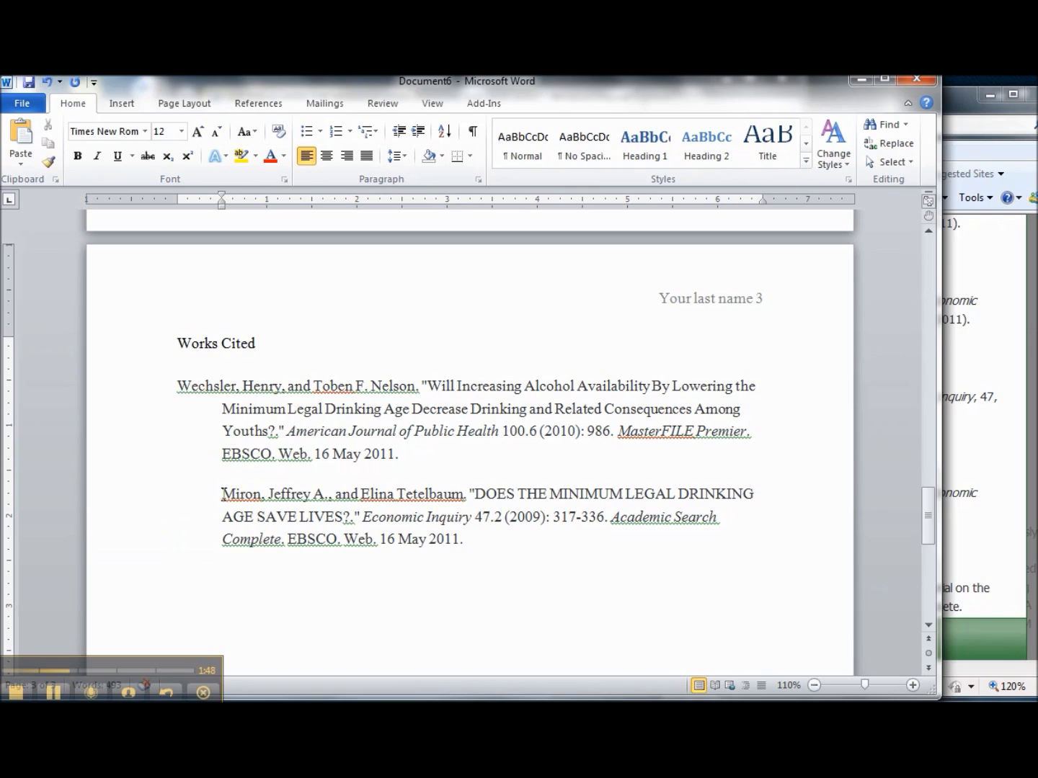
key(BackSpace)
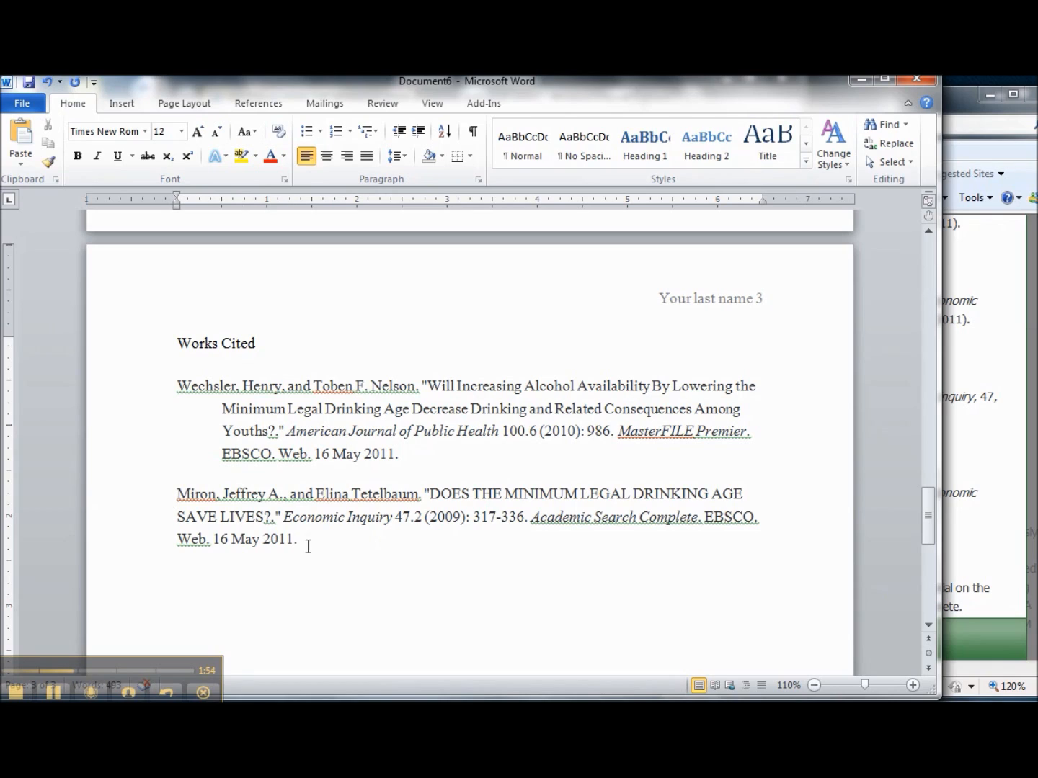
drag(307, 546, 213, 541)
double_click(139, 497)
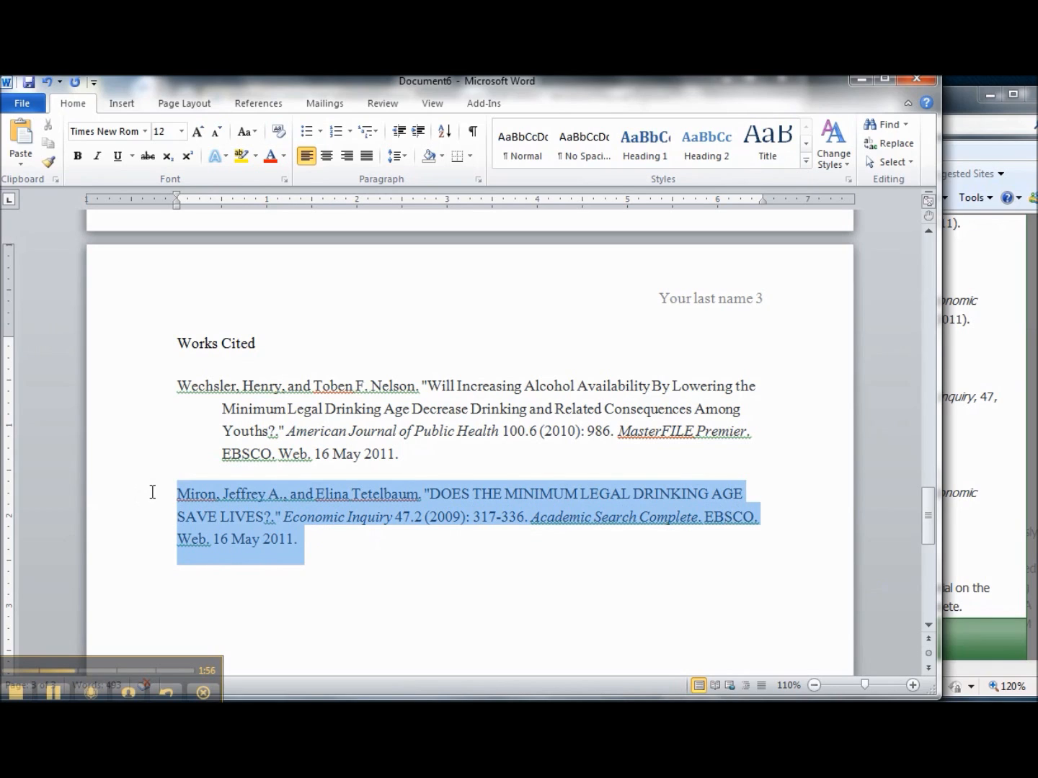
right_click(198, 513)
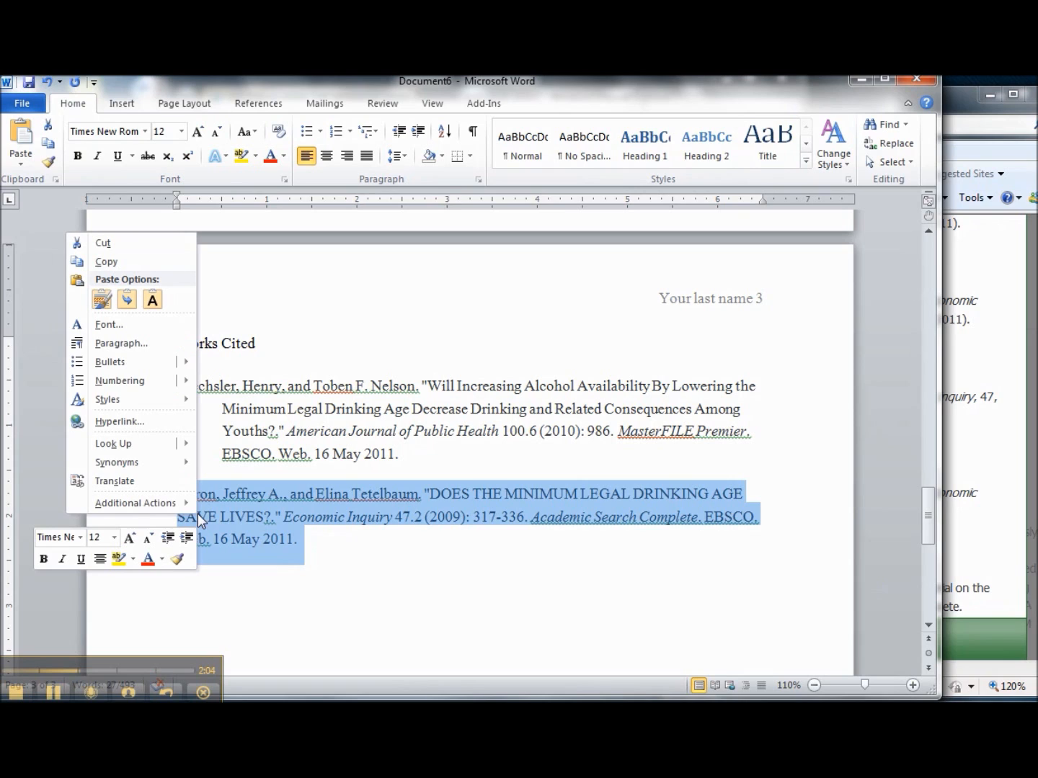
click(139, 347)
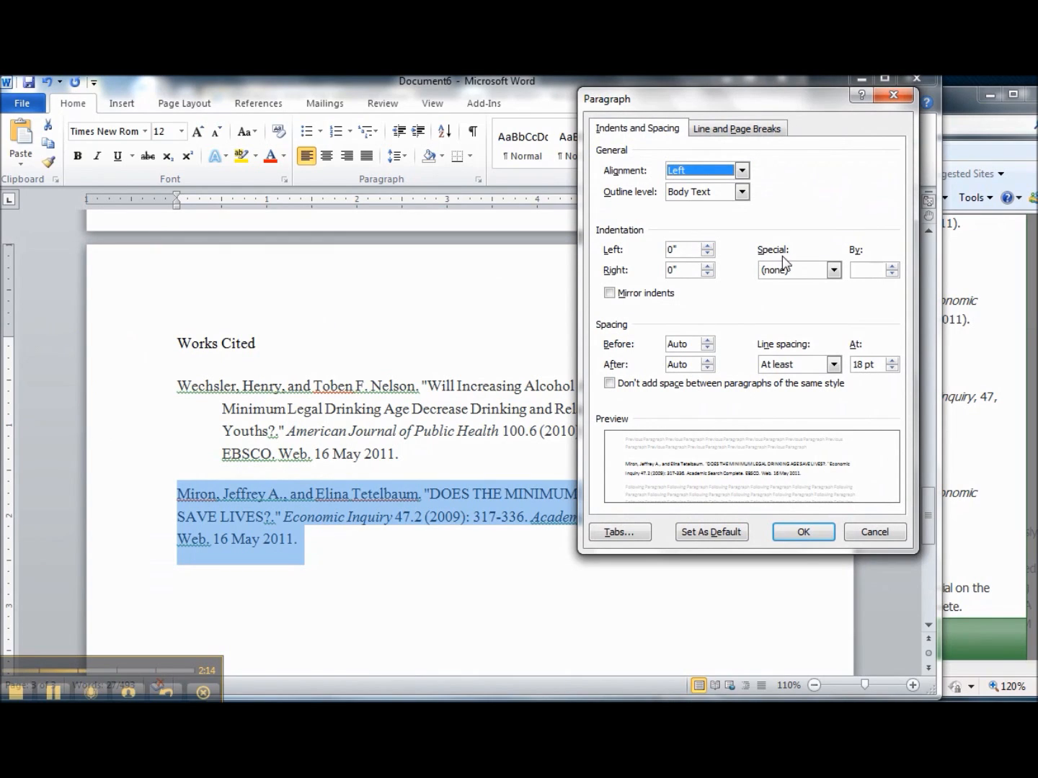
click(832, 271)
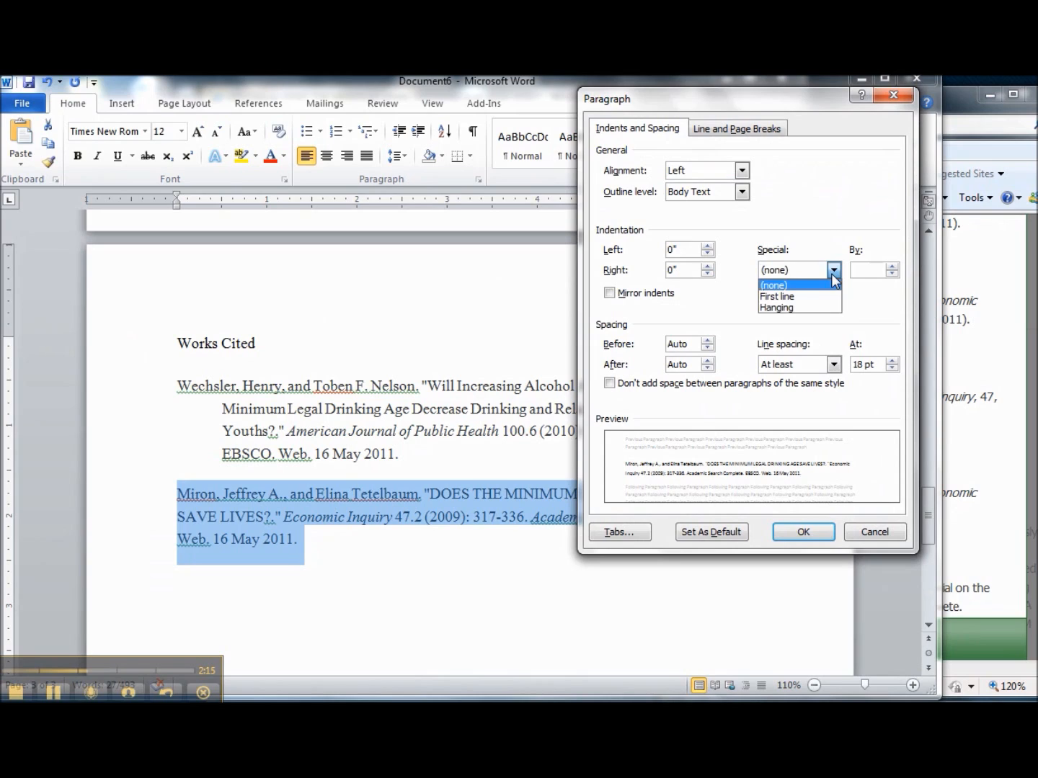
click(805, 308)
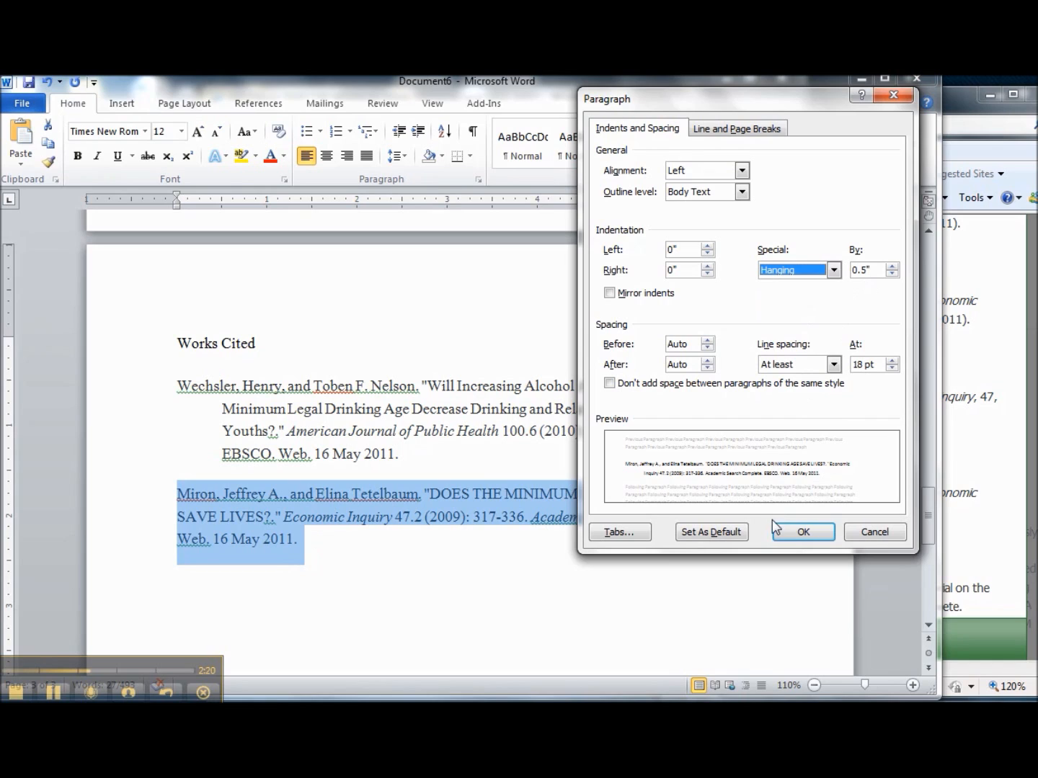
click(789, 533)
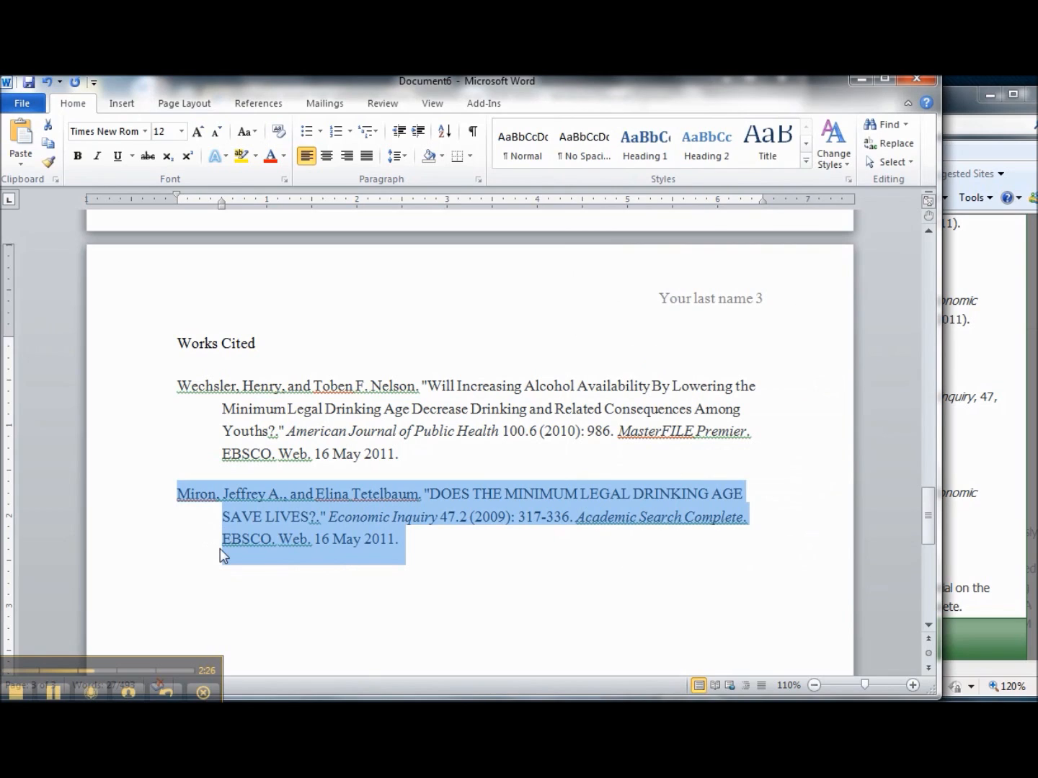
click(436, 573)
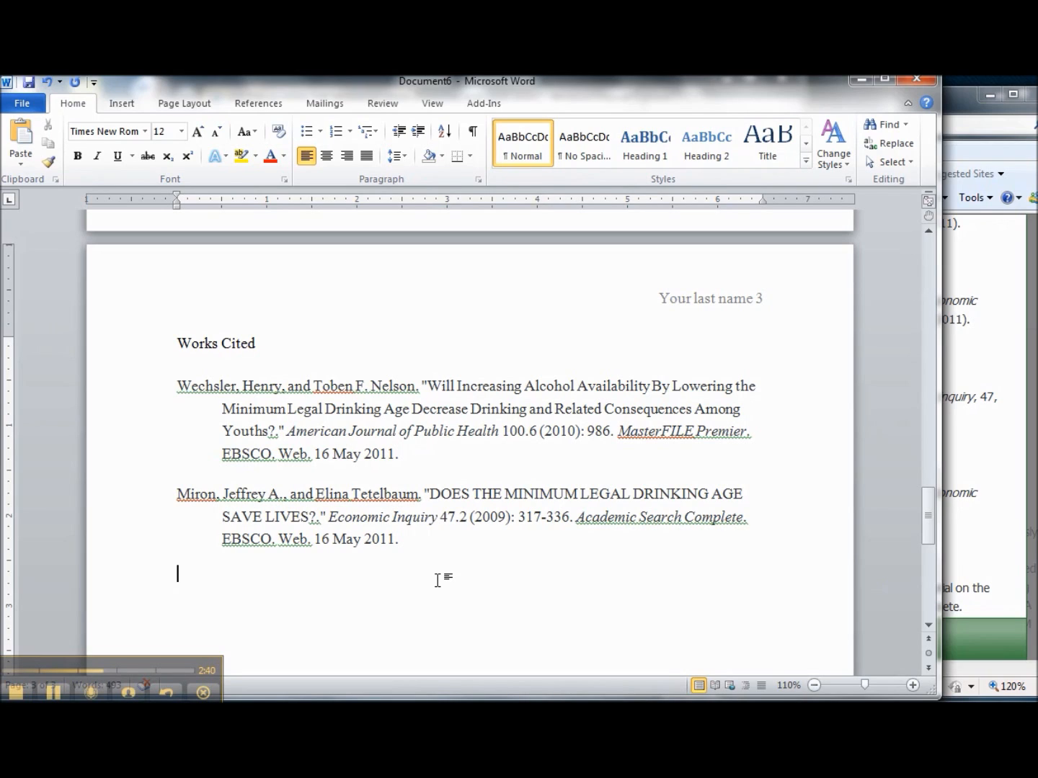
- Center the Works Cited heading on the page
drag(259, 341, 175, 347)
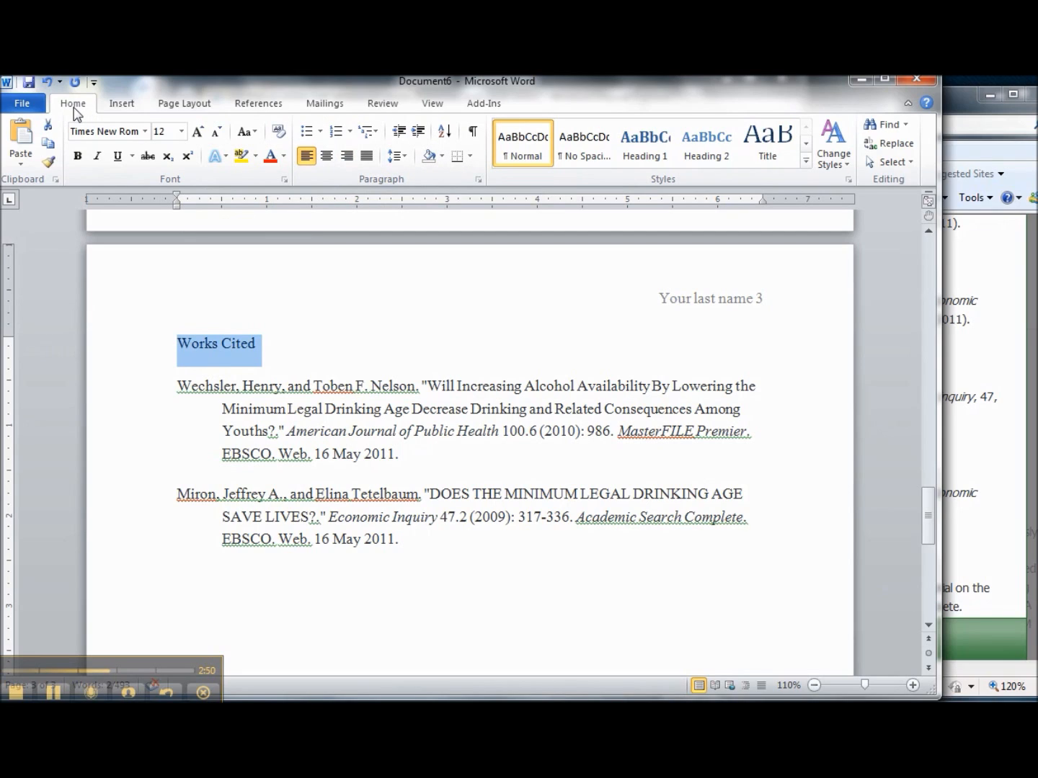
click(327, 156)
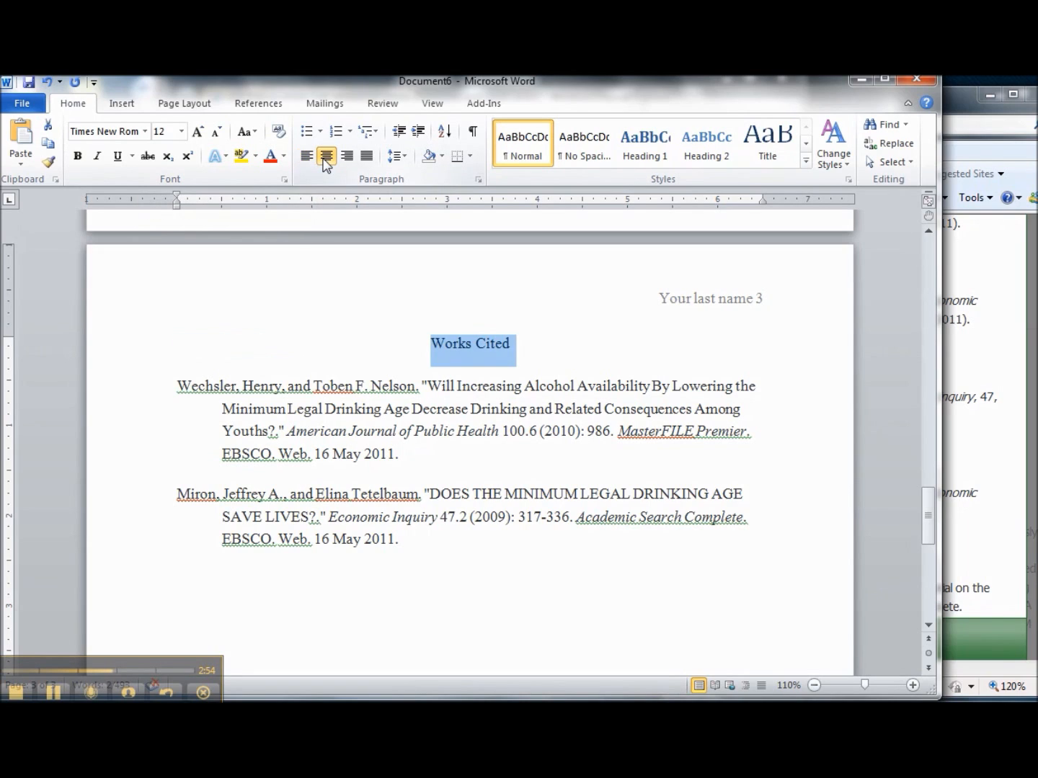
click(435, 357)
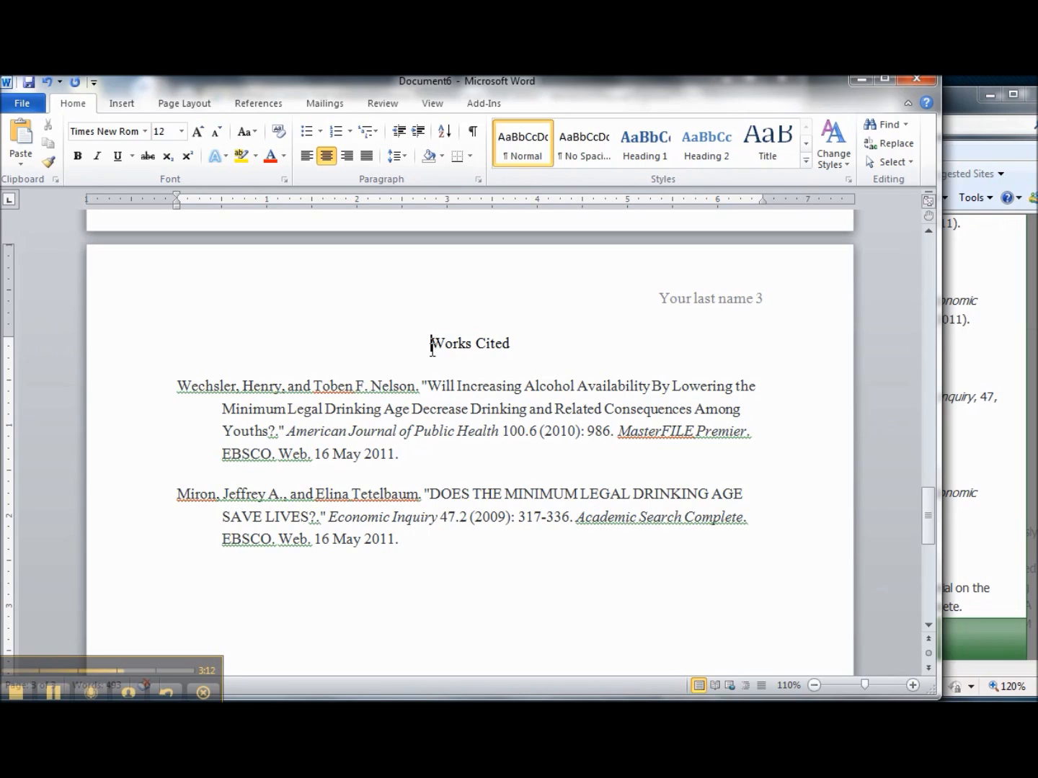
- Double-space the heading and both citations, with no added space between paragraphs of the same style
drag(432, 343, 379, 605)
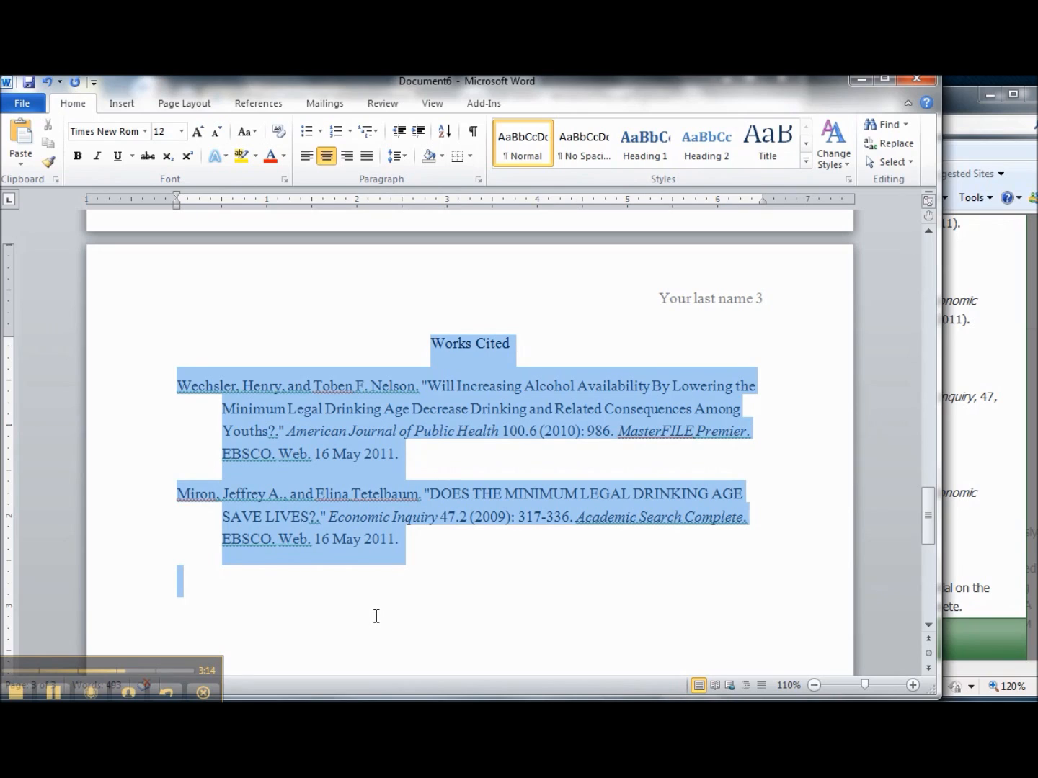
drag(377, 616, 363, 614)
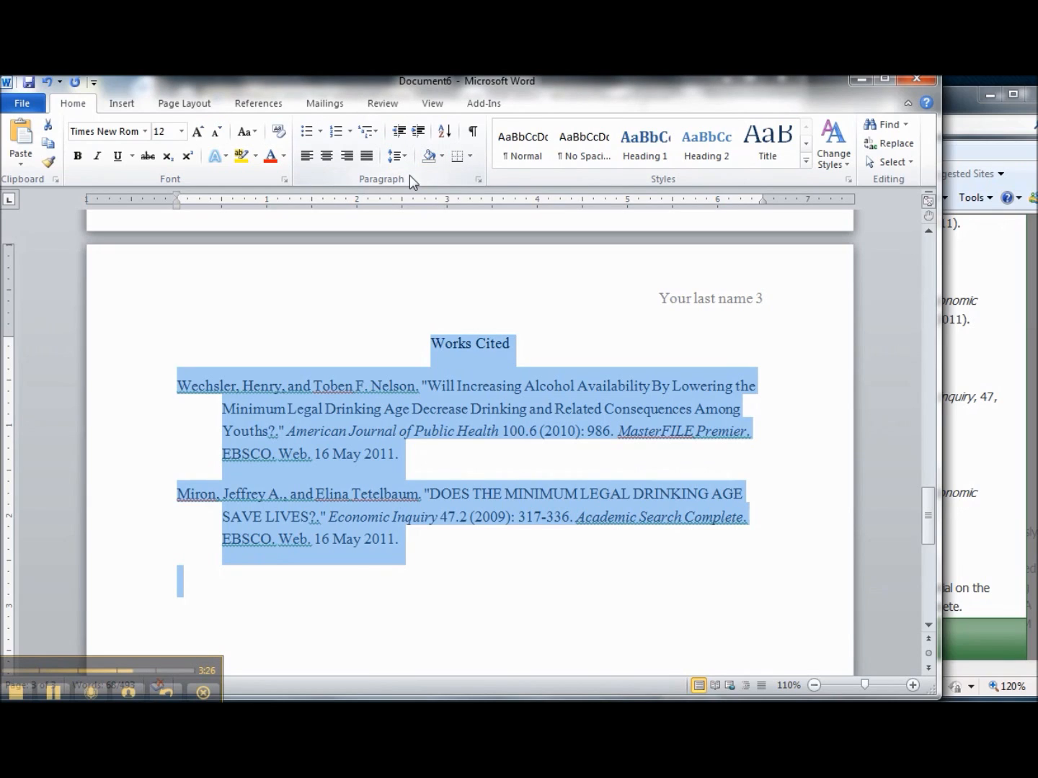
right_click(343, 433)
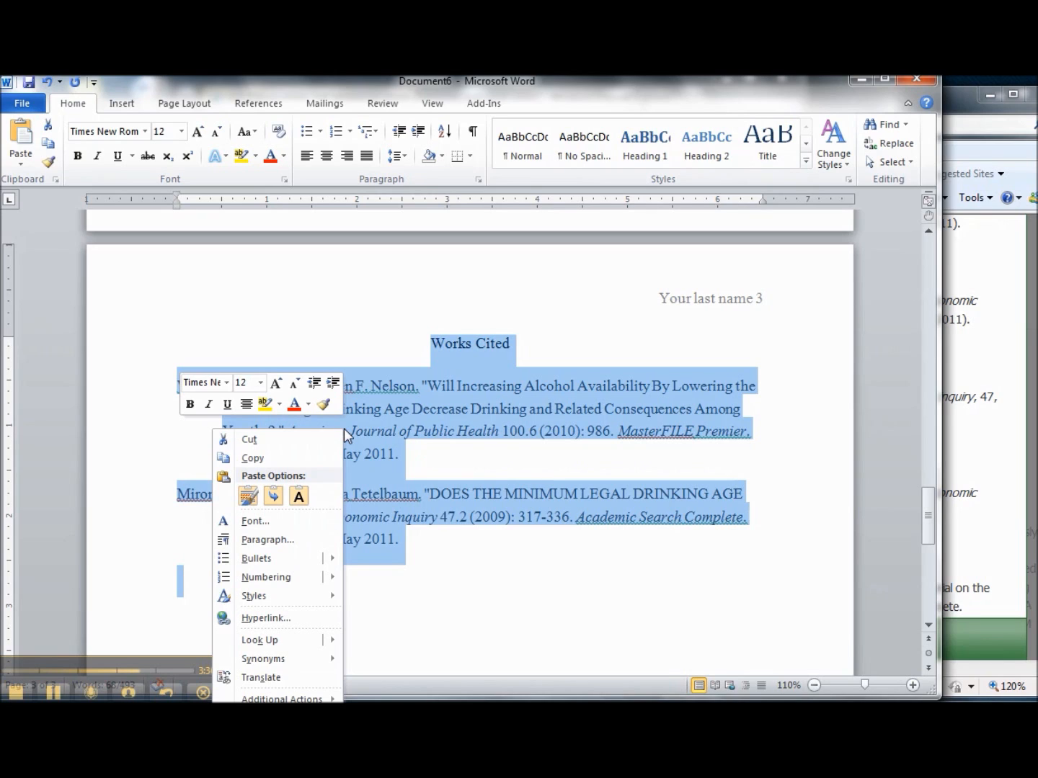
click(267, 541)
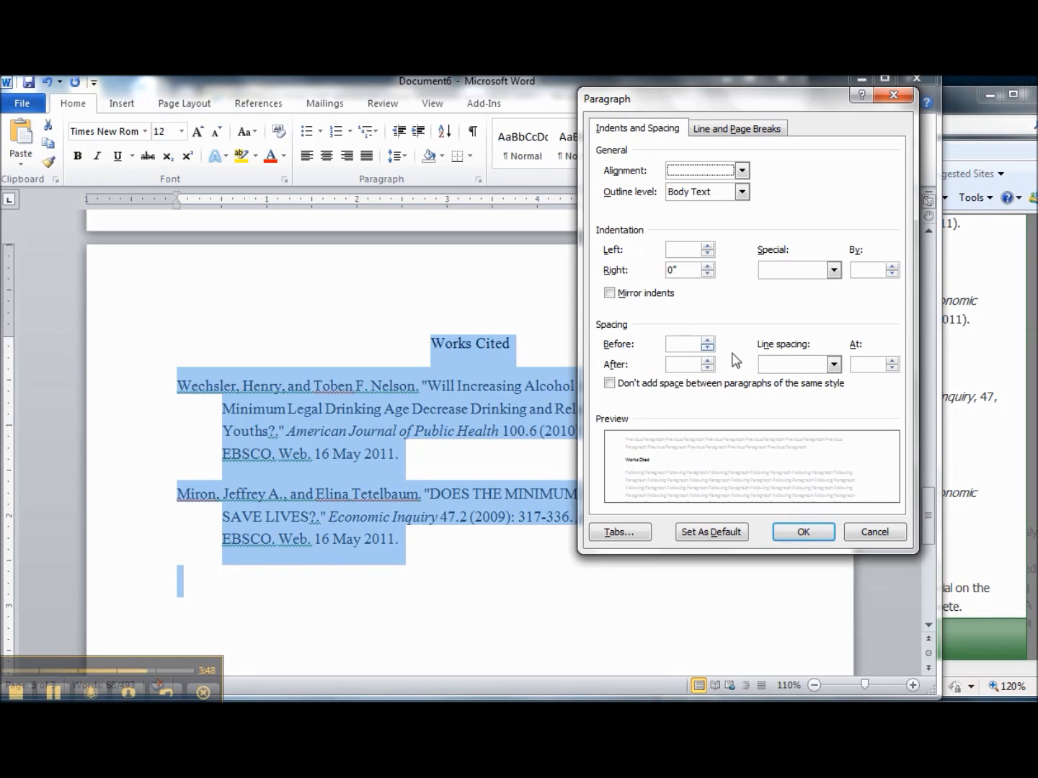
click(833, 365)
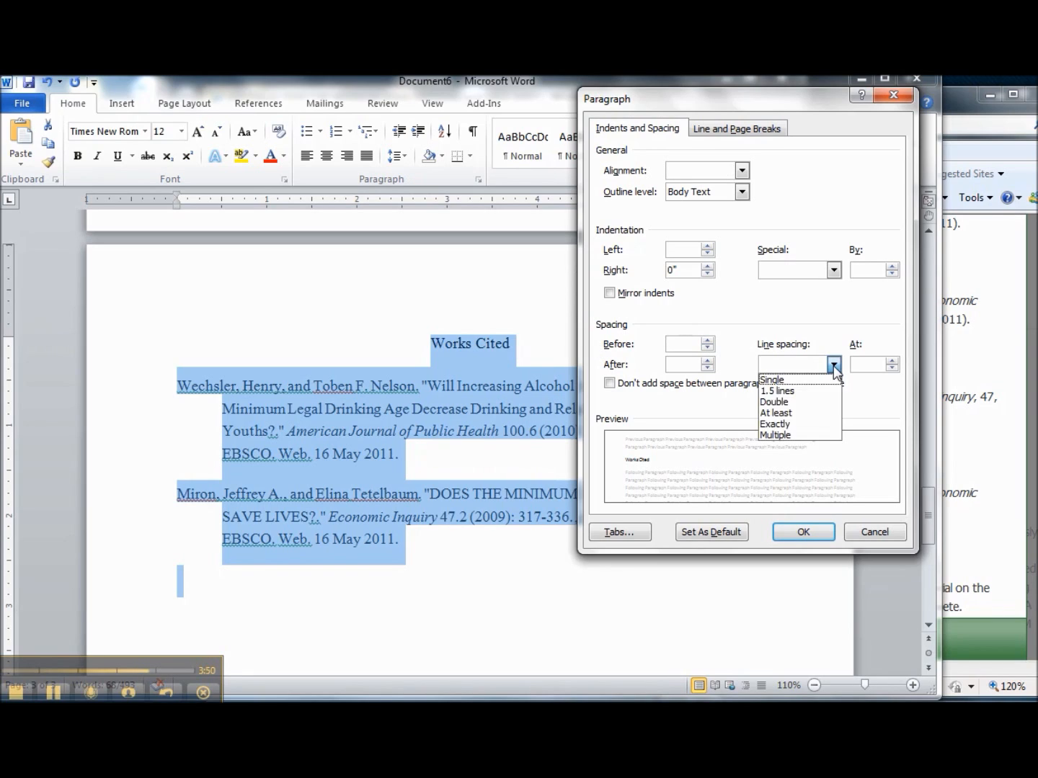
click(807, 402)
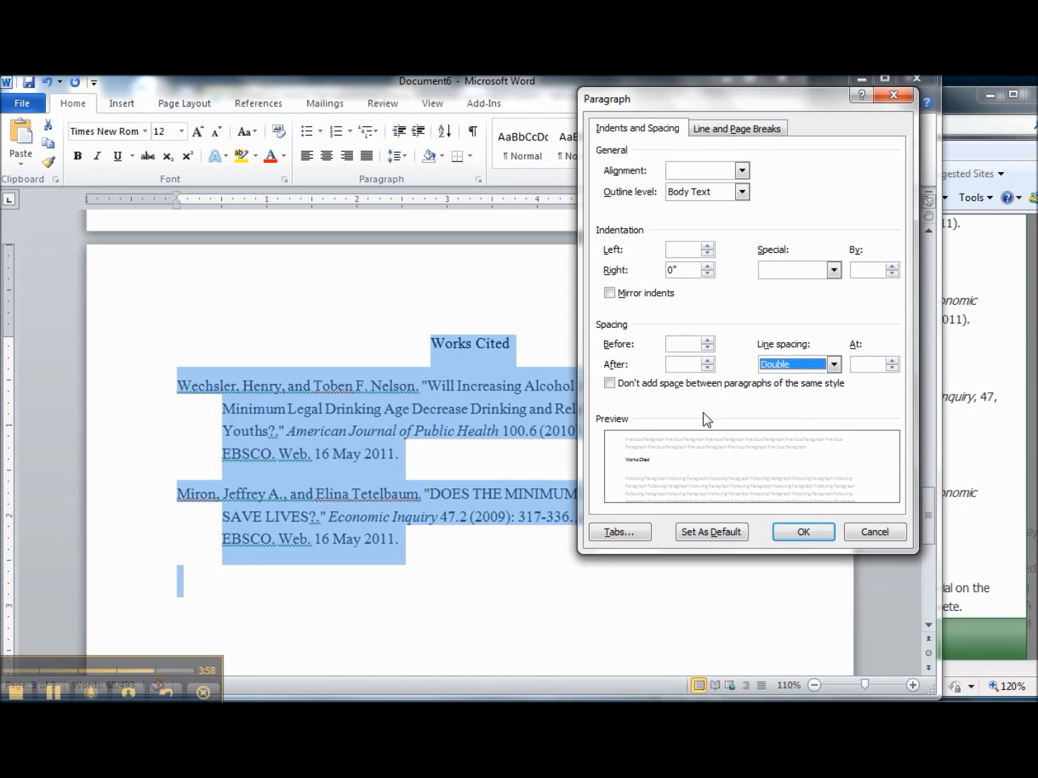
click(610, 384)
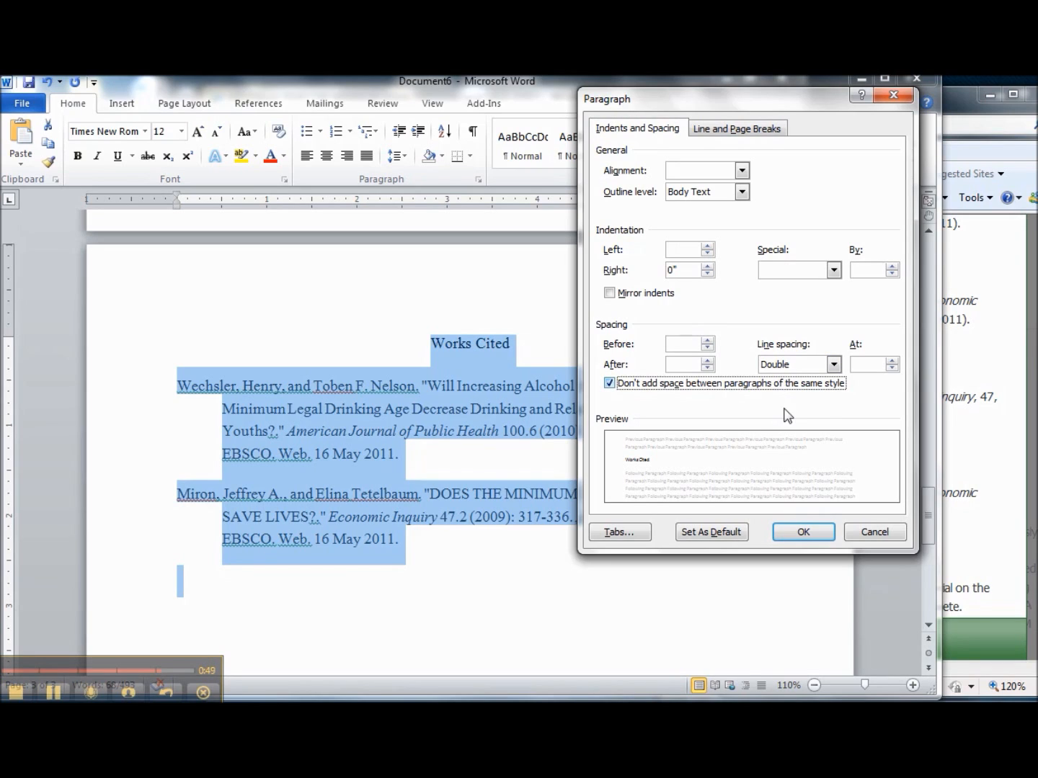
click(825, 536)
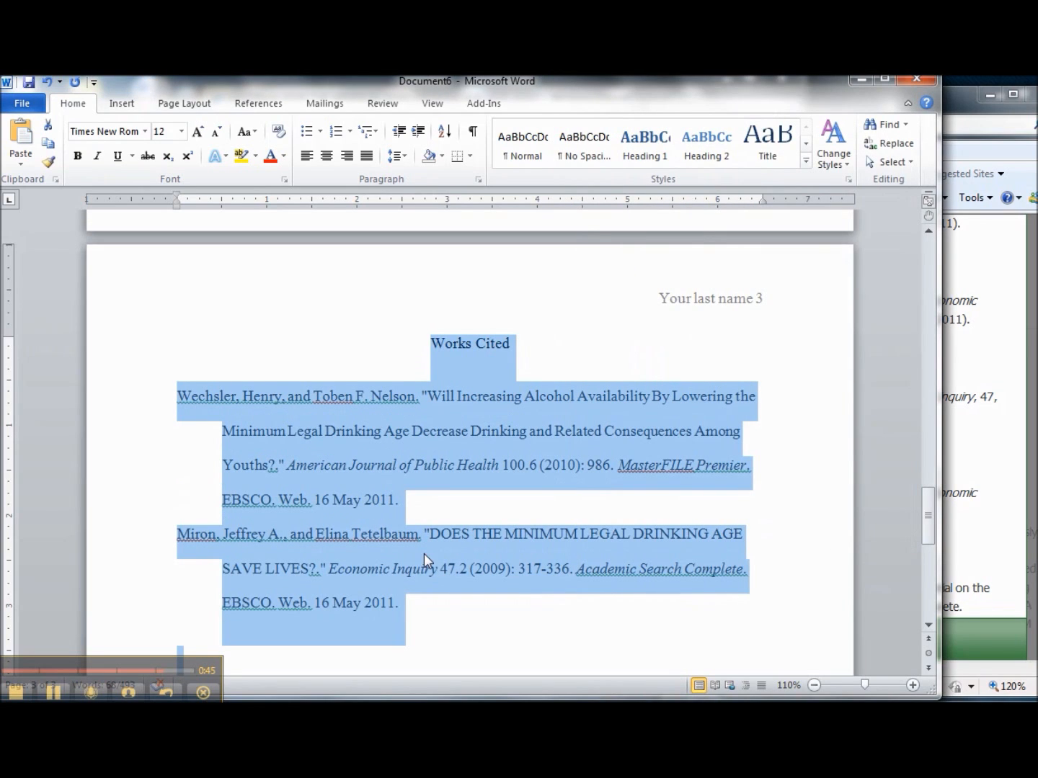
click(456, 513)
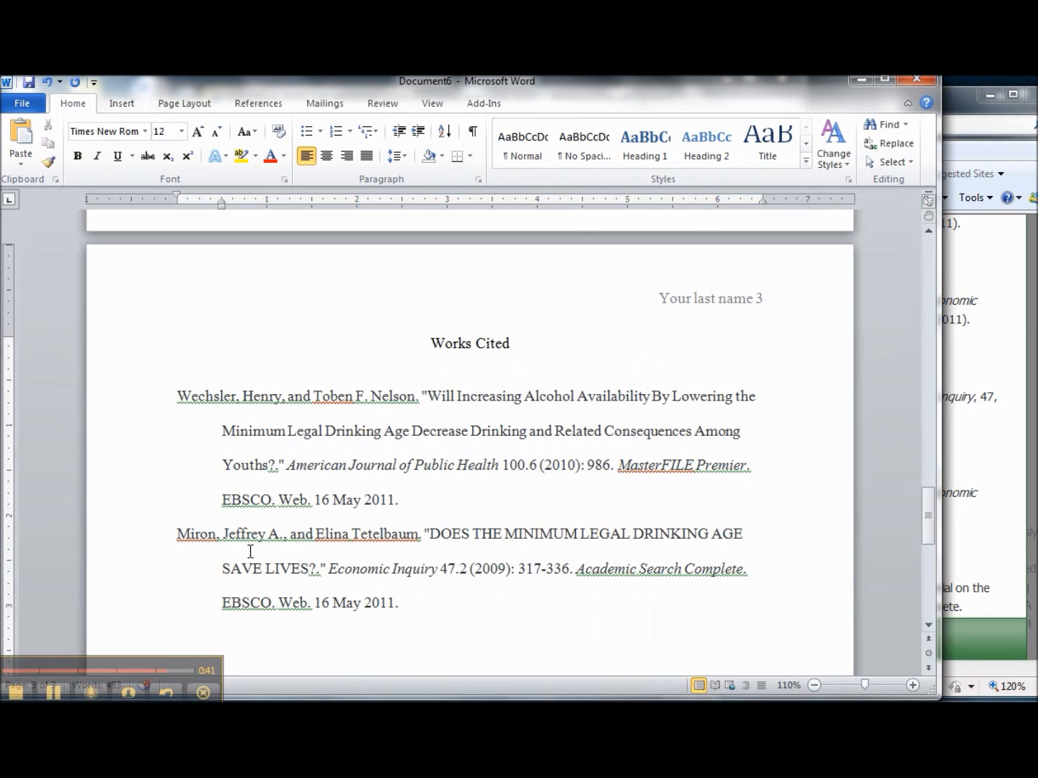
- Close the extra gap below the Works Cited heading by merging the first citation into the heading and splitting it onto a new line
click(458, 367)
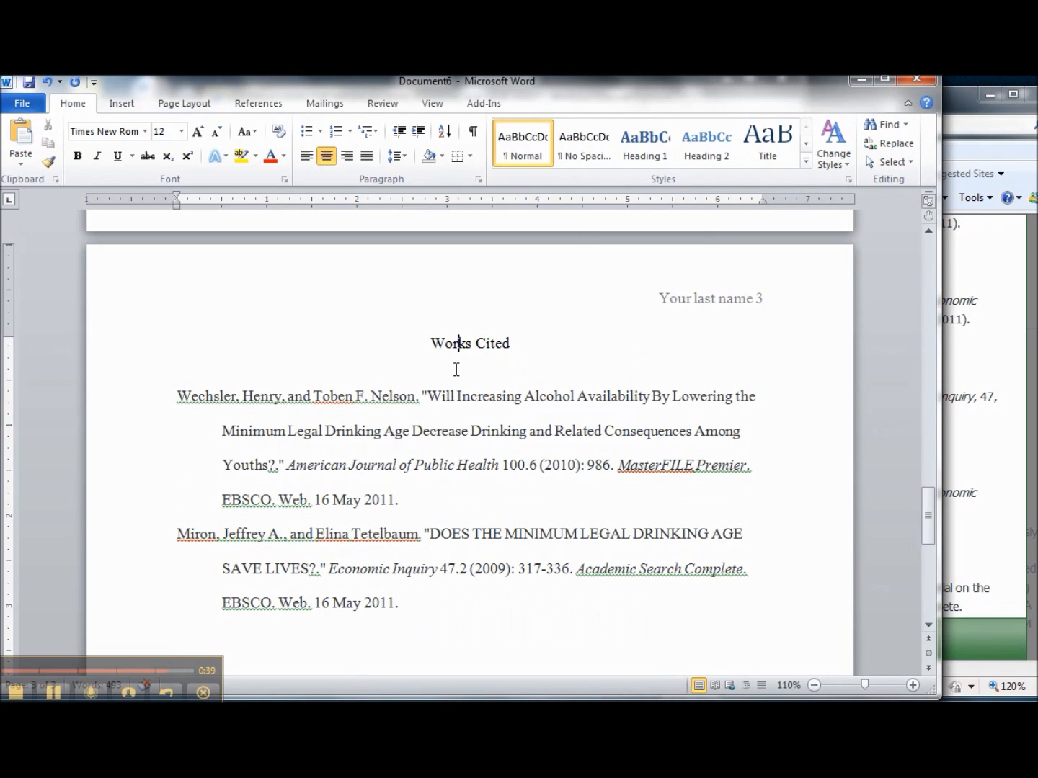
click(520, 352)
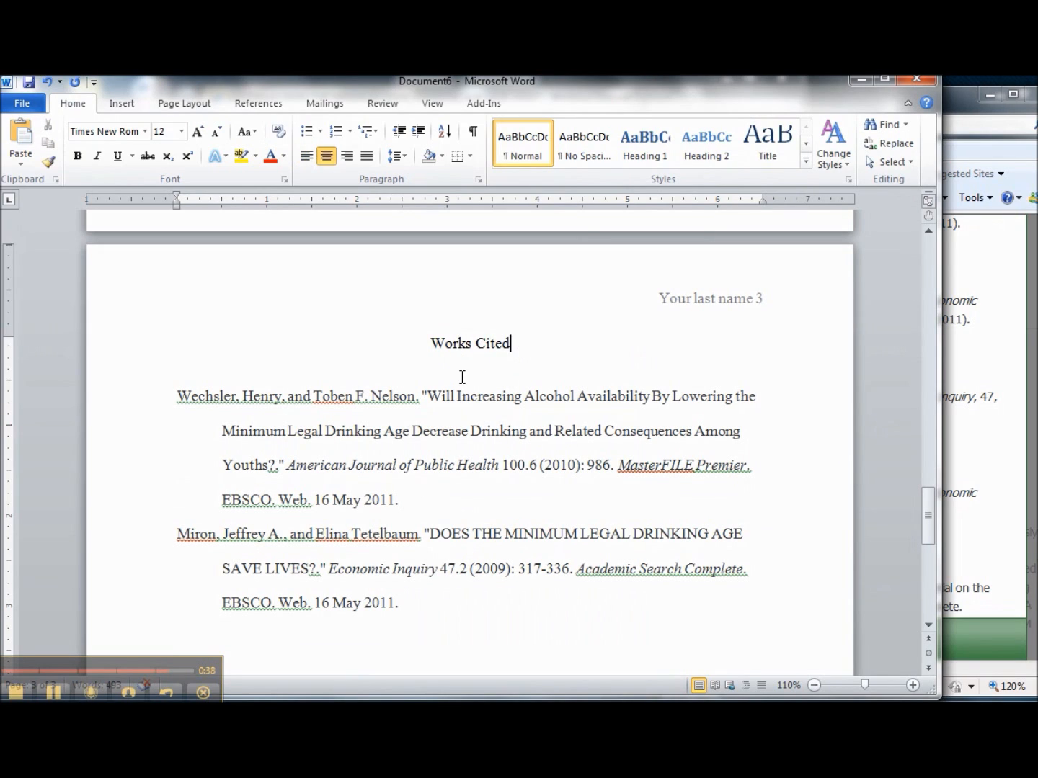
click(179, 399)
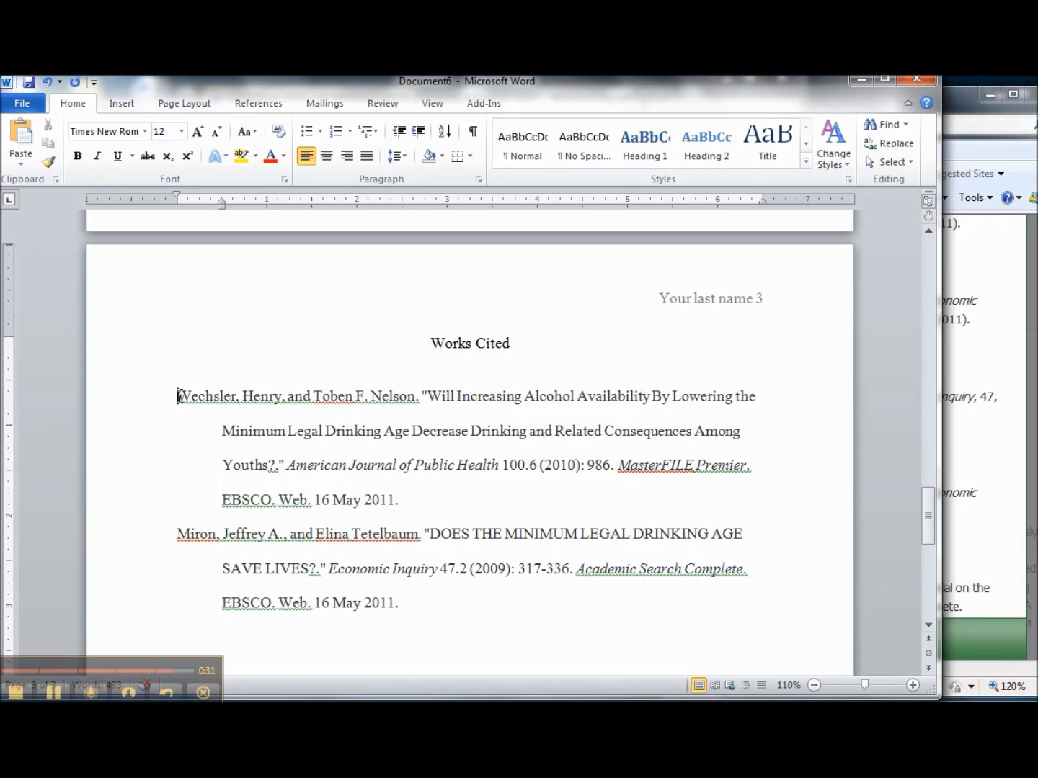
key(BackSpace)
key(BackSpace)
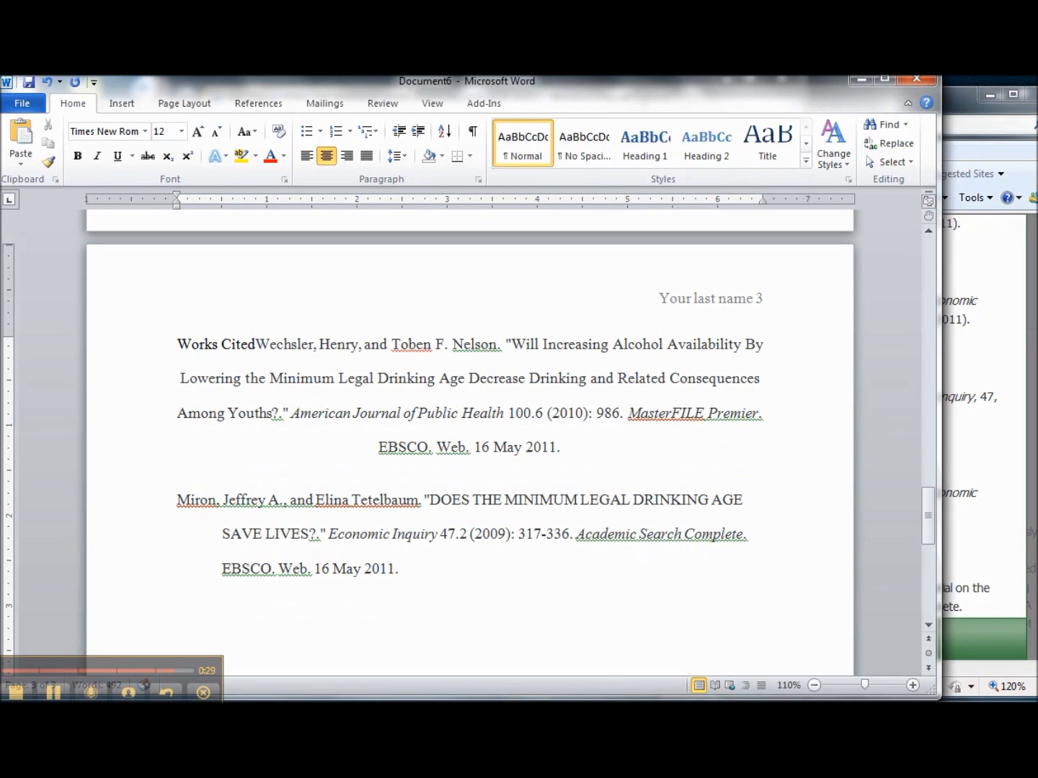
key(Return)
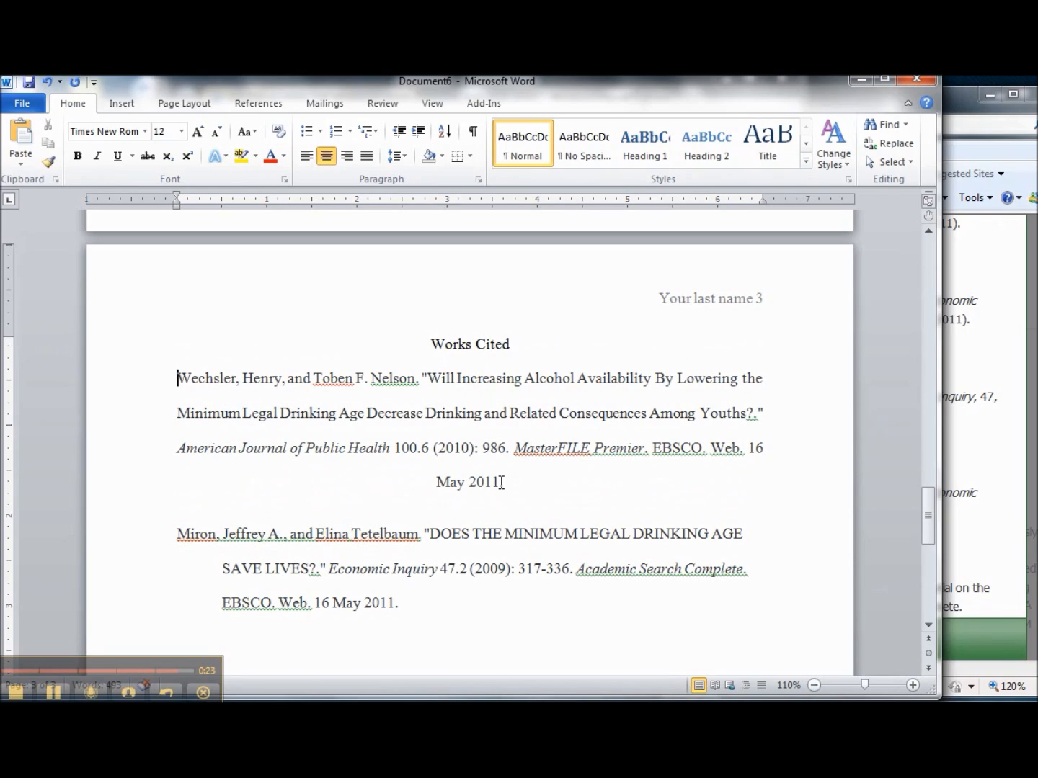
- Left-align the first citation below the Works Cited heading and apply a hanging indent to the whole paragraph
drag(500, 483, 169, 376)
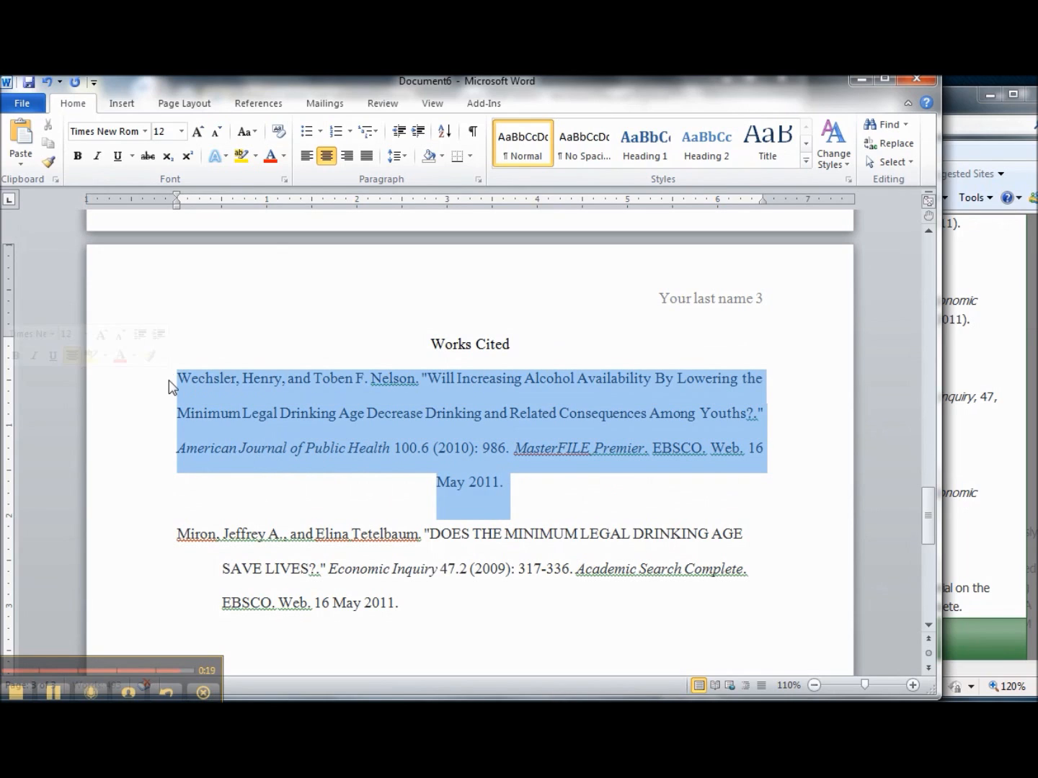
click(306, 159)
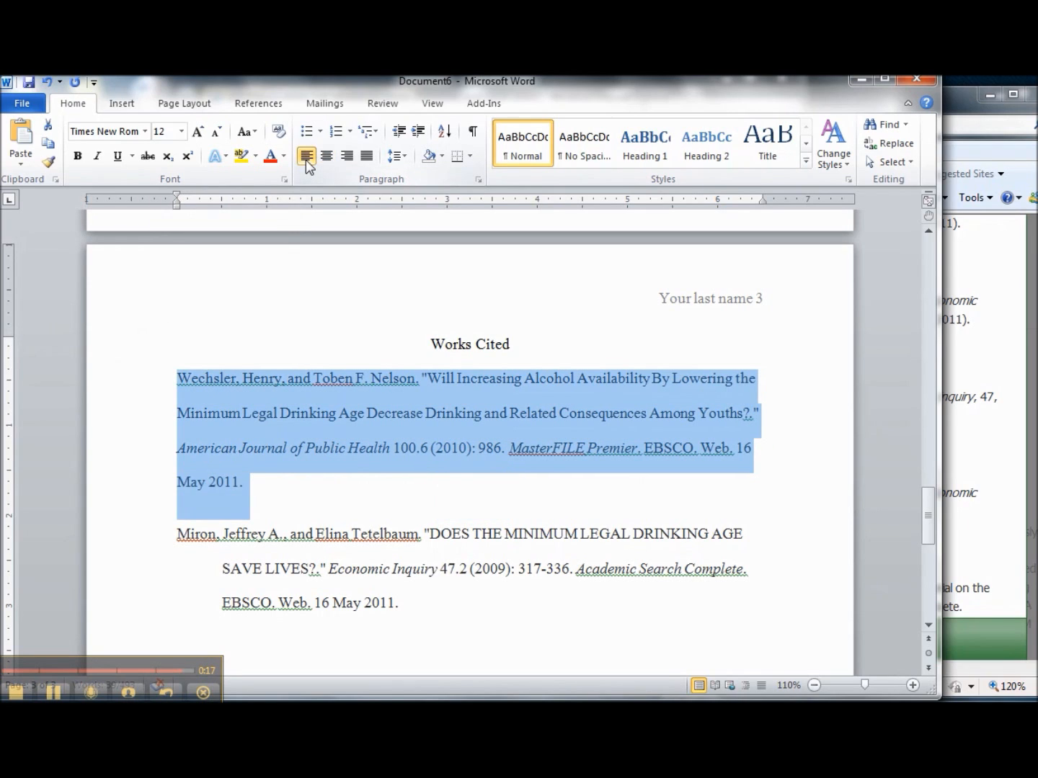
right_click(346, 404)
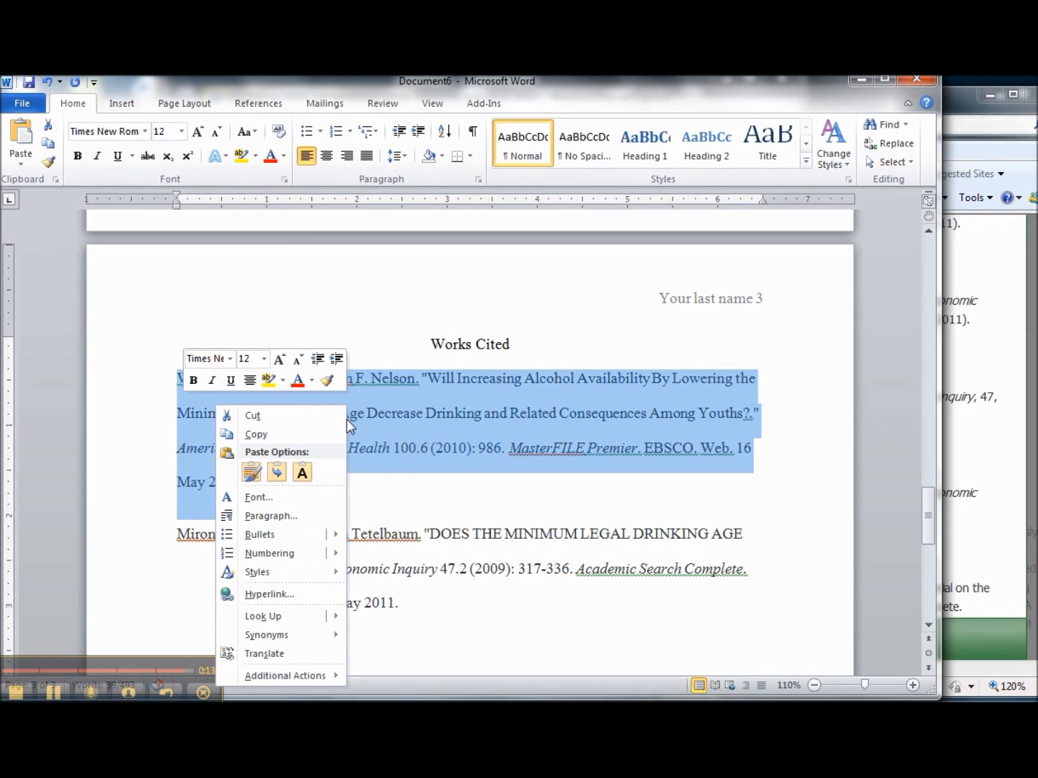
click(278, 516)
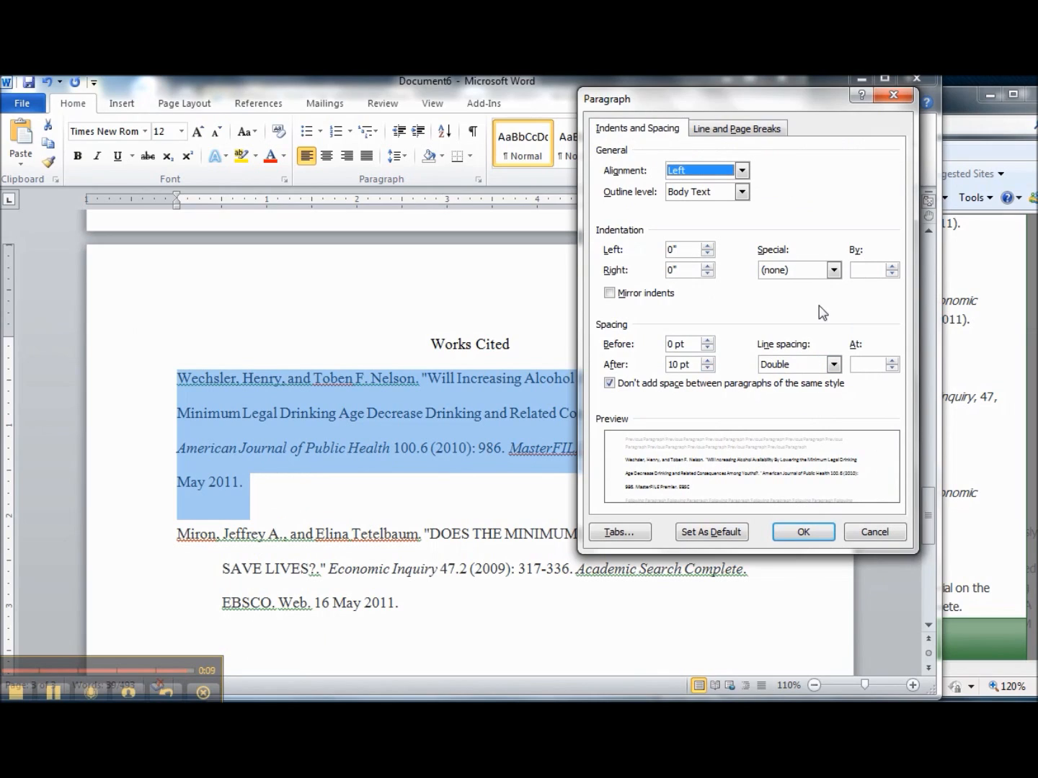
click(830, 271)
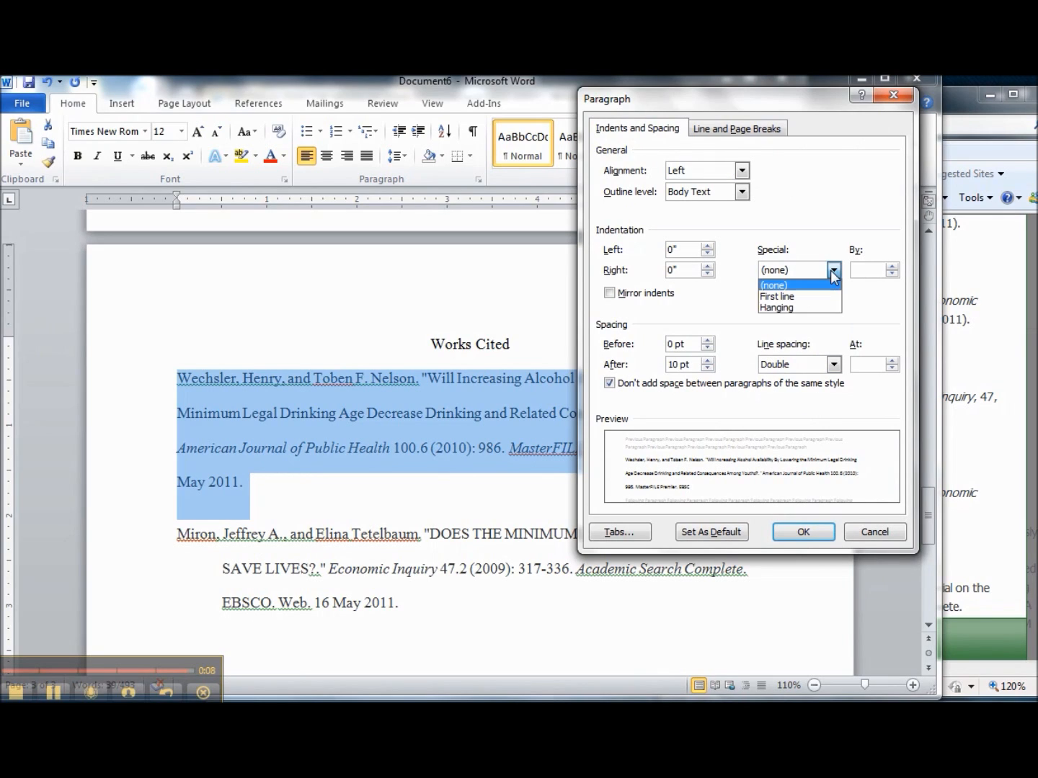
click(781, 311)
click(816, 536)
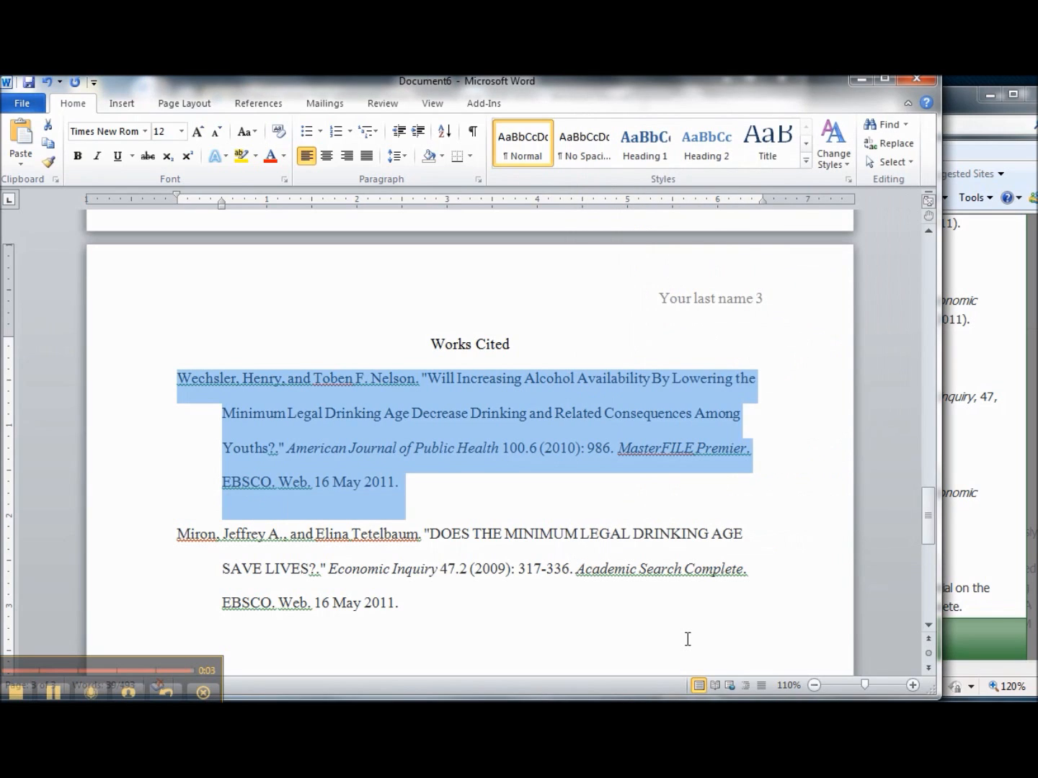
click(688, 638)
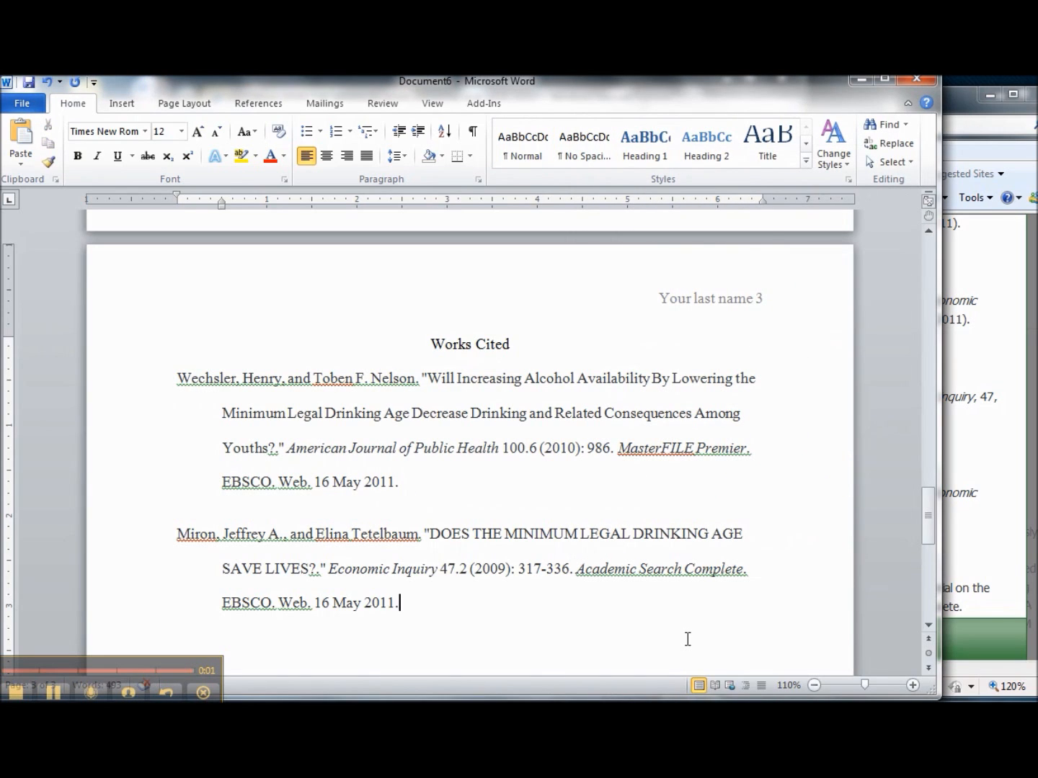